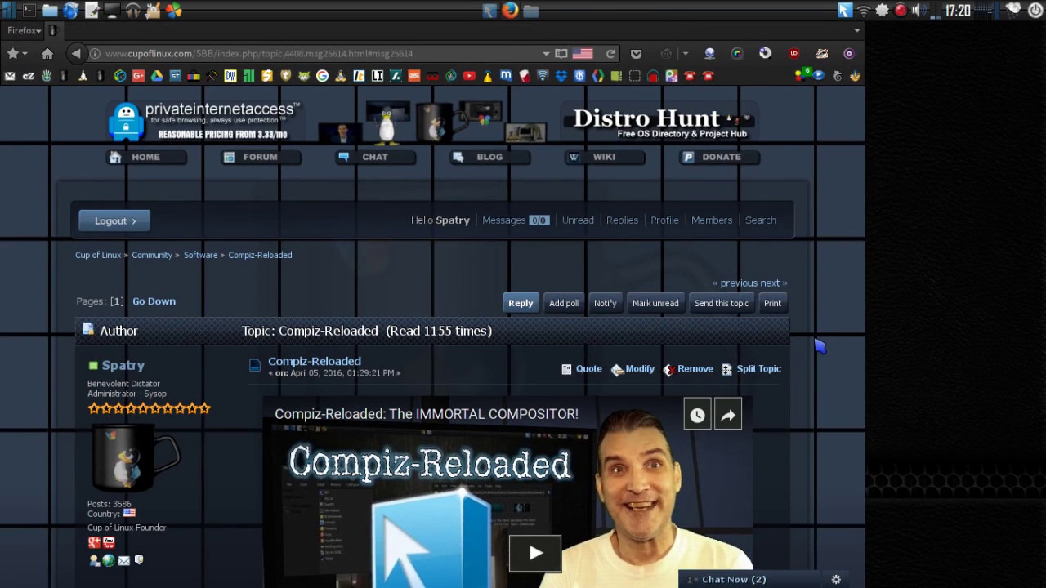
- Read through the Compiz-Reloaded forum thread, from the video tour listing and install order to the Compiz settings pack section
scroll(819, 347, "down", 5)
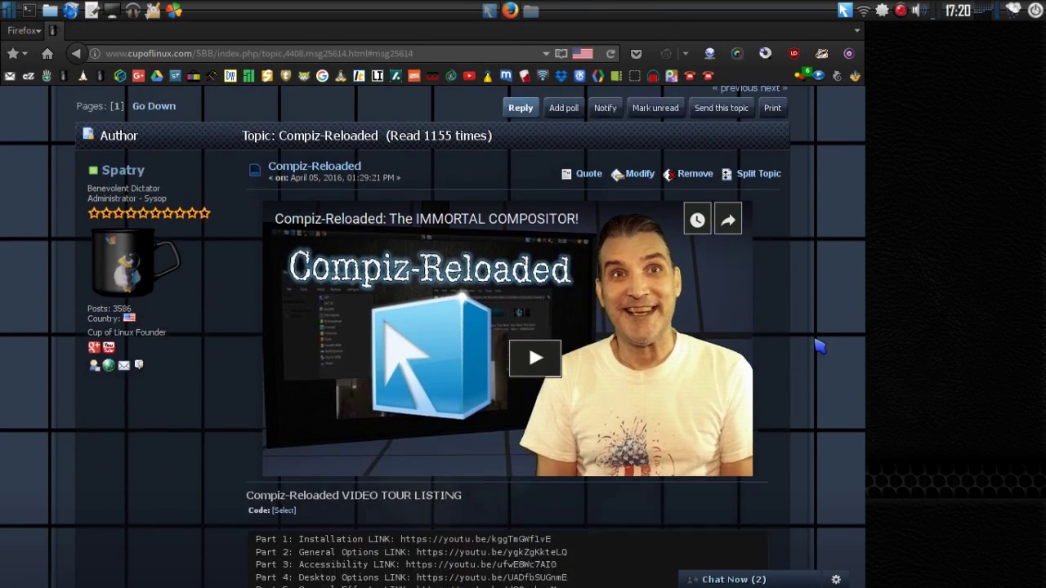
scroll(819, 347, "down", 7)
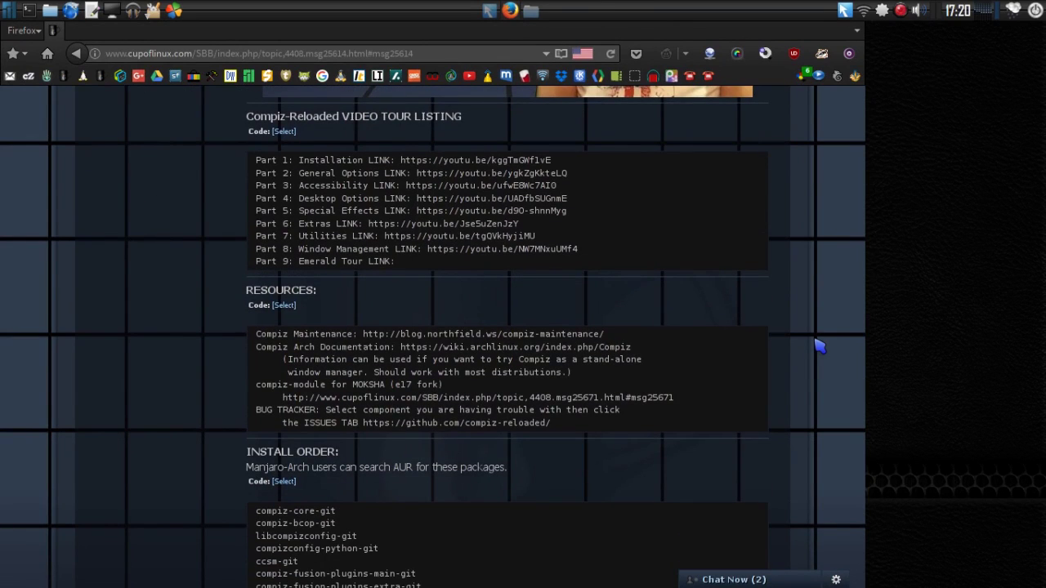
scroll(819, 348, "down", 3)
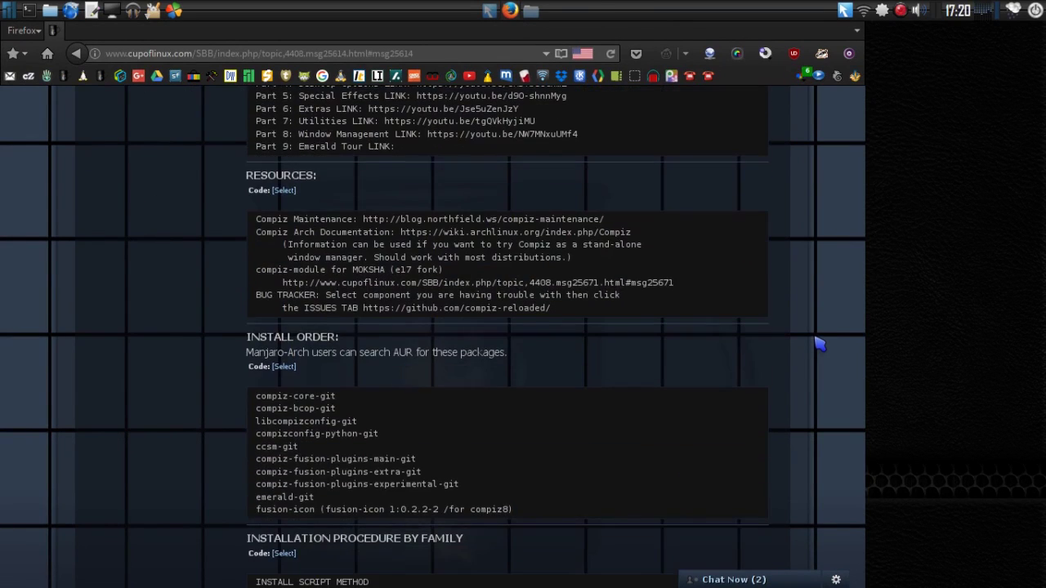
scroll(820, 344, "down", 2)
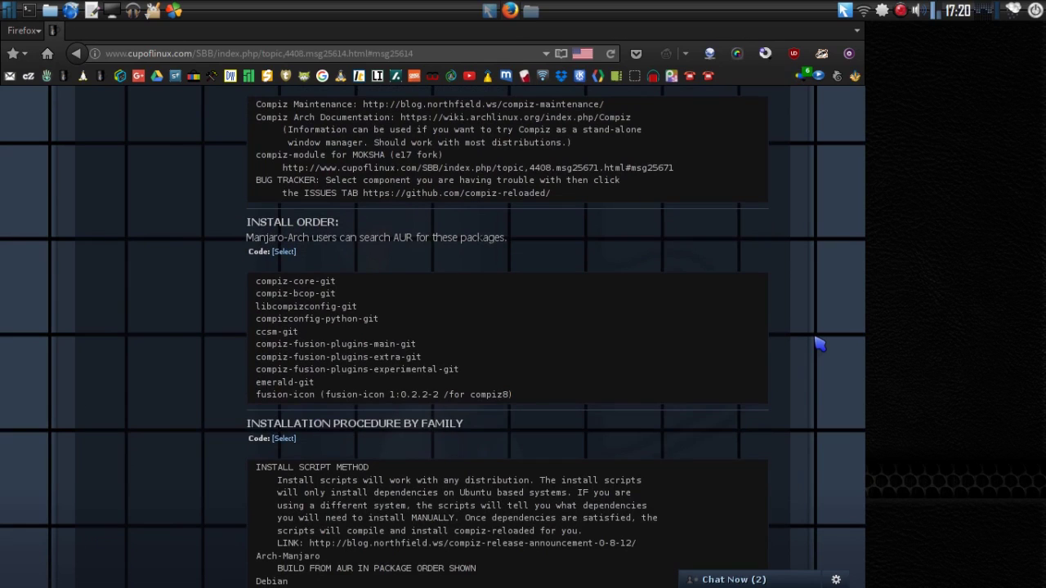
scroll(819, 345, "down", 5)
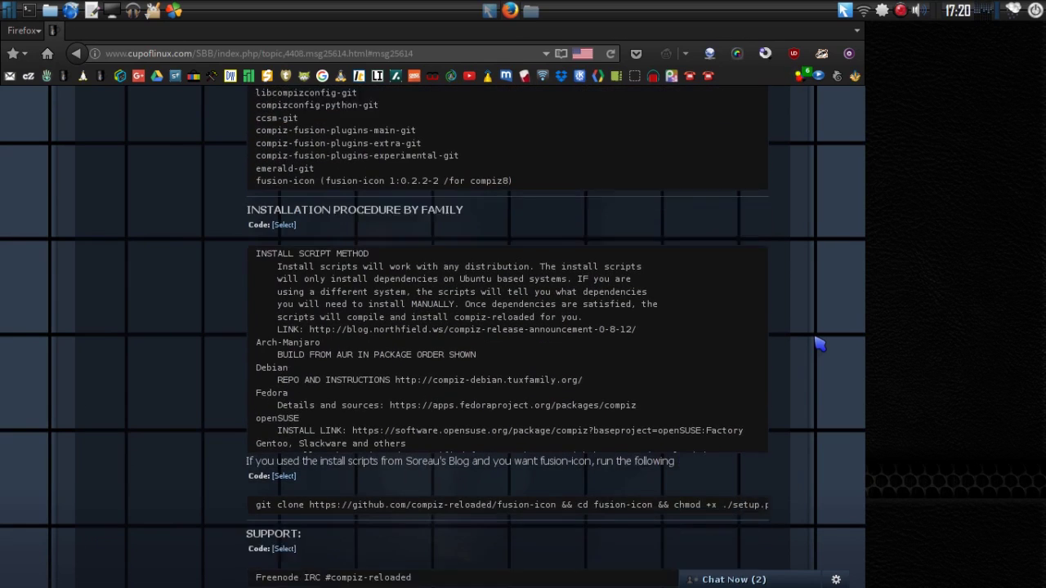
scroll(820, 344, "down", 3)
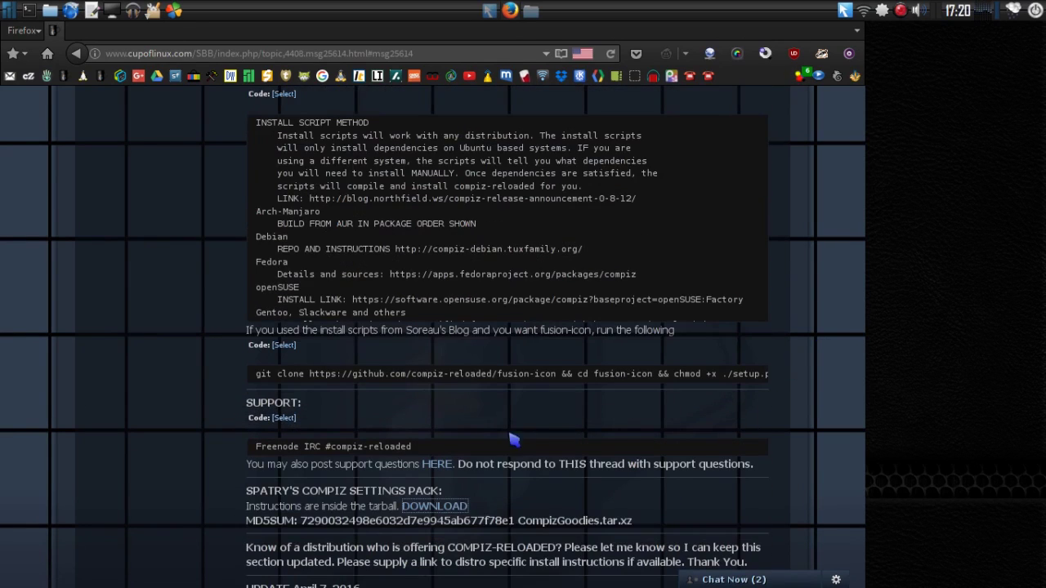
- Switch to the file manager, extract CompizGoodies.tar.xz into the New folder, and look inside the extracted Pictures folder
left_click(531, 10)
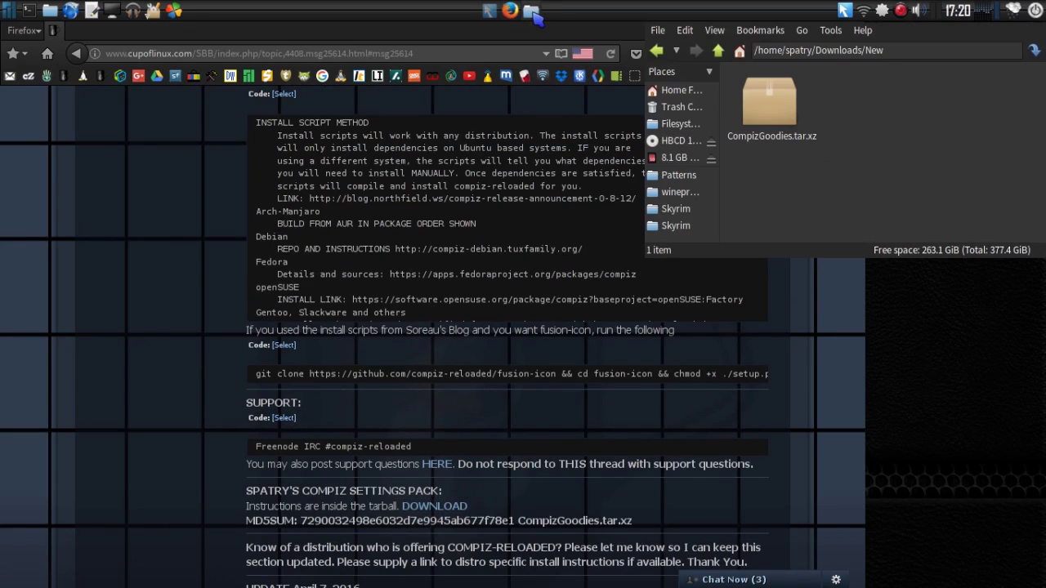
right_click(777, 109)
left_click(815, 183)
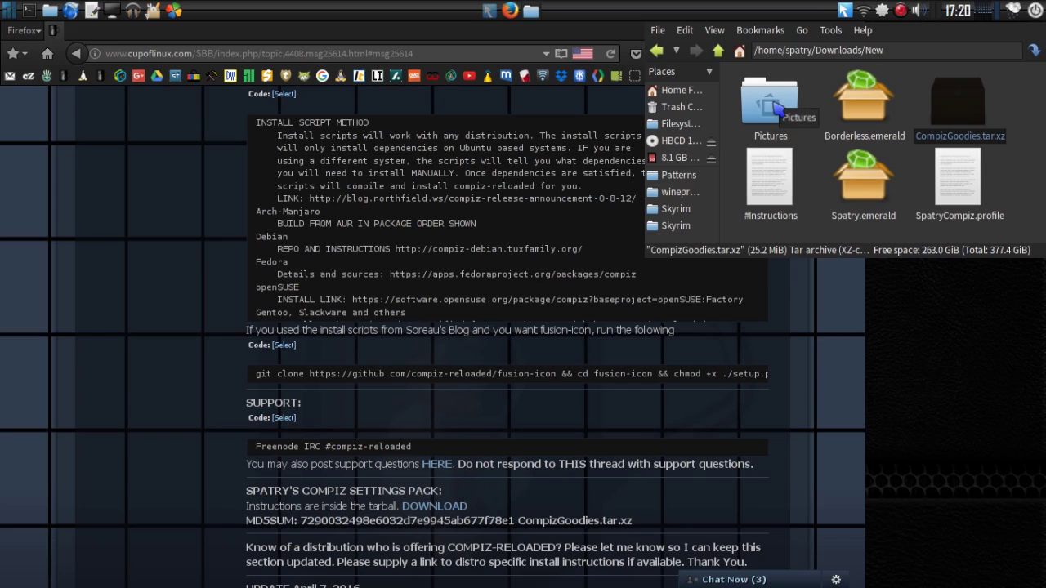
double_click(787, 121)
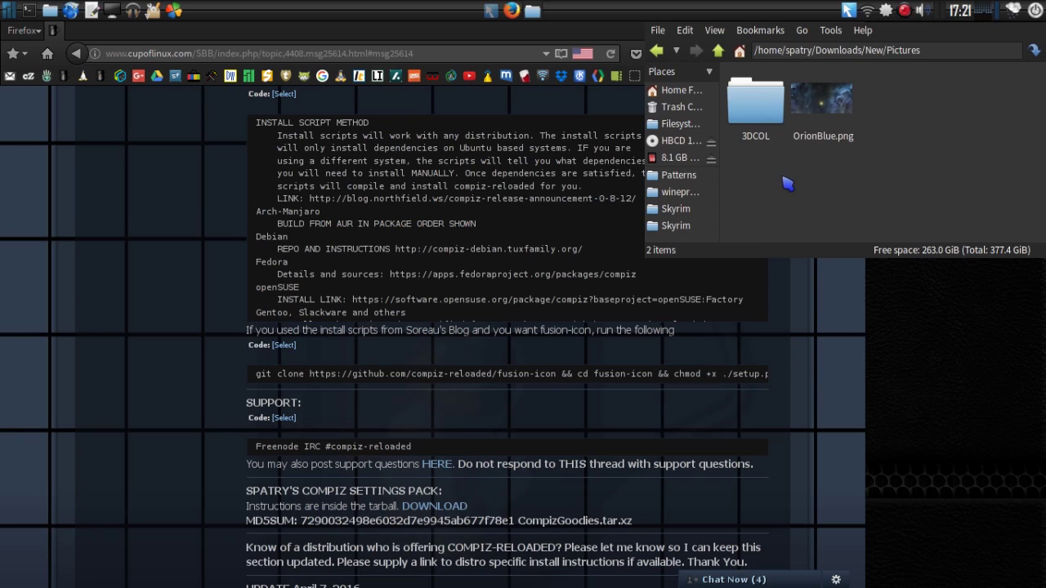
left_click(718, 52)
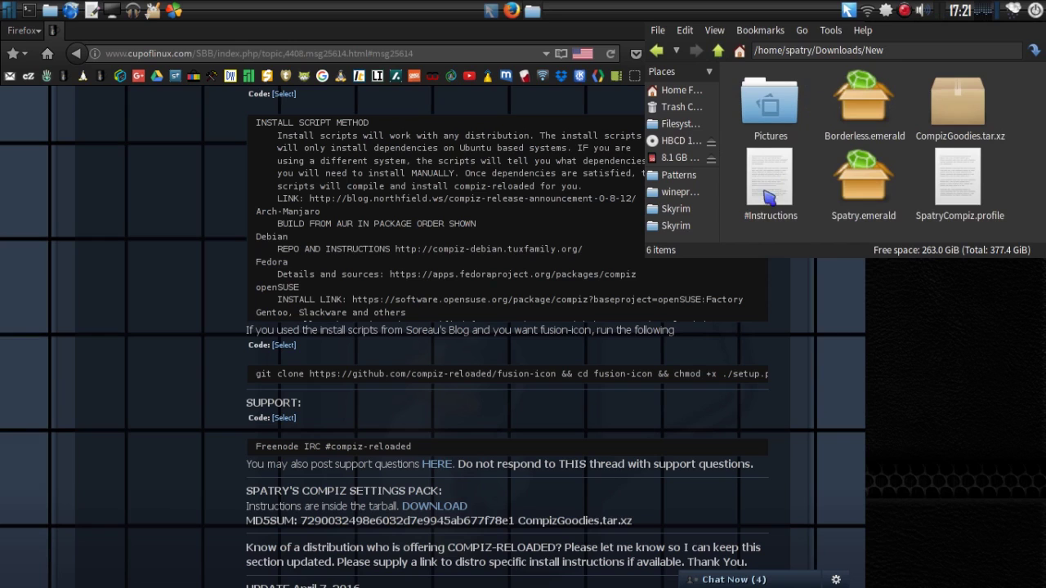
- Switch to the Compiz settings manager and view the profile import options in its preferences
left_click(490, 11)
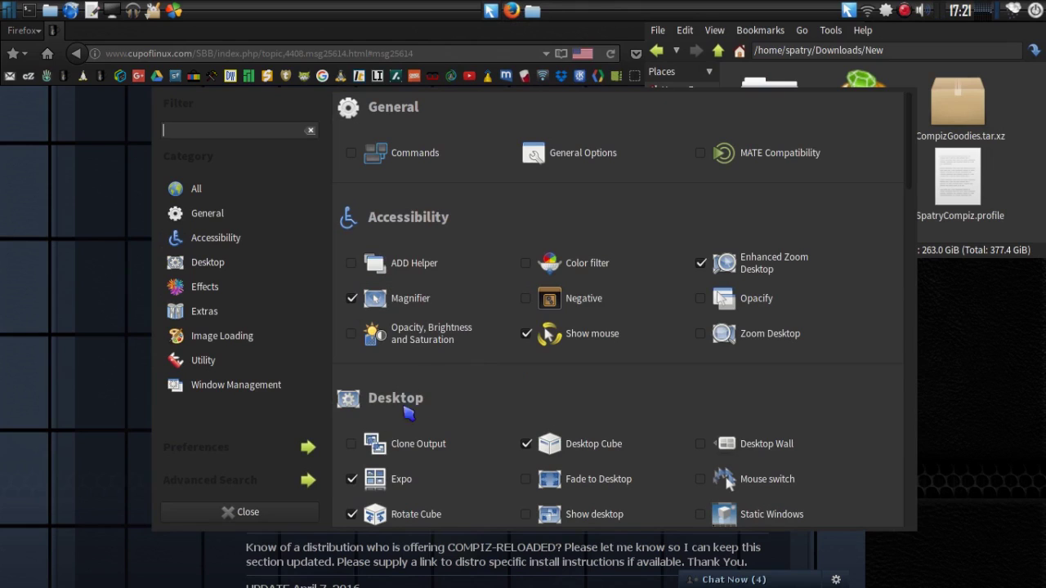
left_click(219, 454)
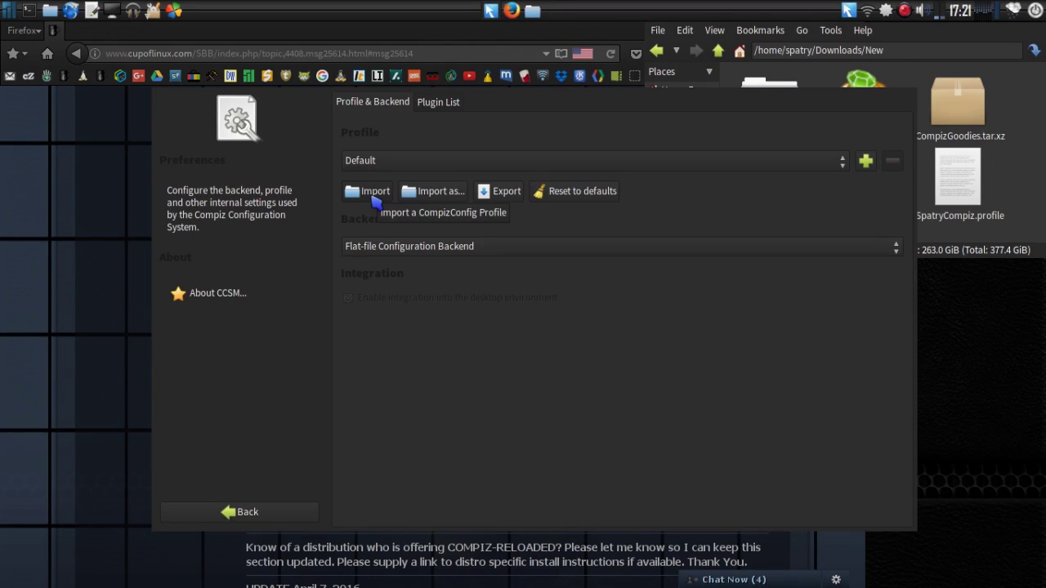
left_click(977, 177)
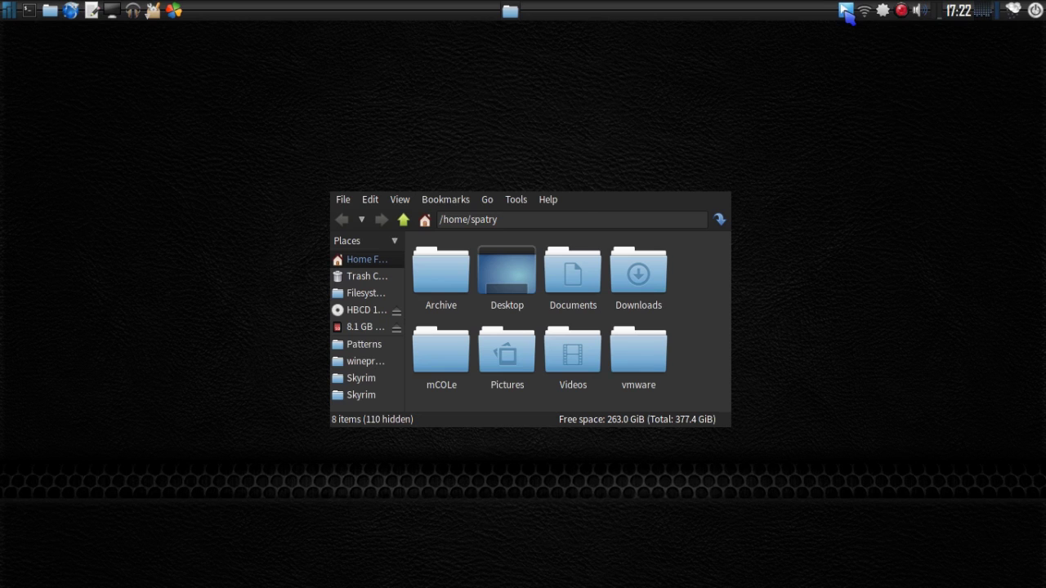
- Open the Emerald Theme Manager and select the theme described as "Simple dark border"
left_click(845, 10)
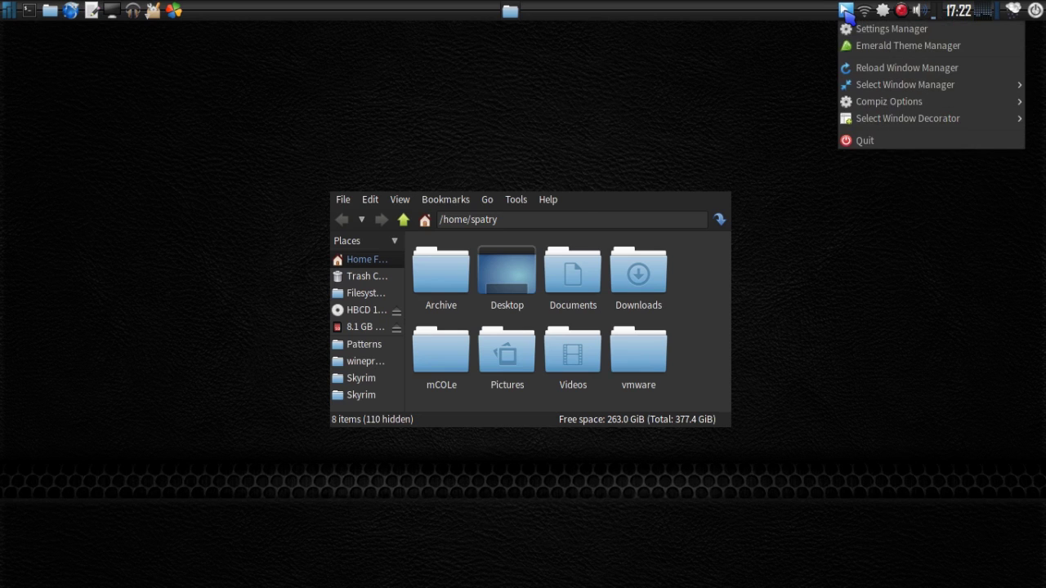
left_click(856, 49)
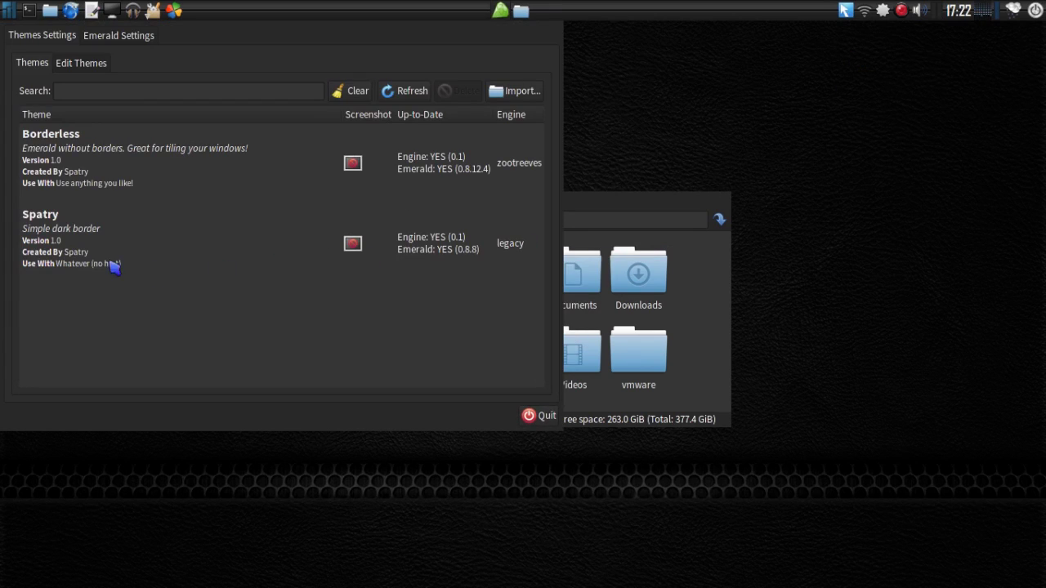
left_click(57, 245)
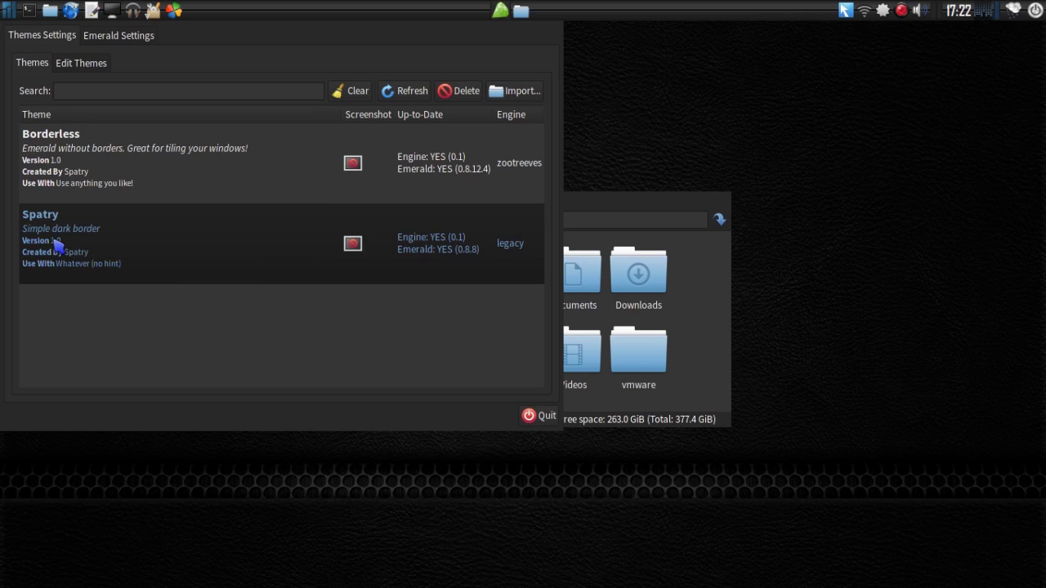
- Check the available window decorators, and open the Window Decoration plugin in the Compiz settings manager
left_click(846, 12)
mouse_move(875, 122)
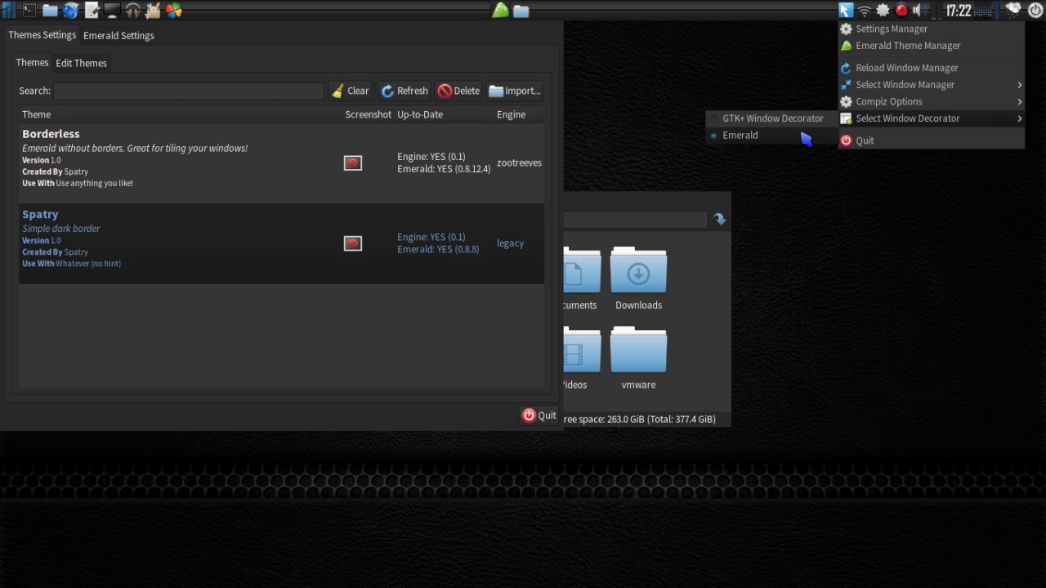
left_click(888, 31)
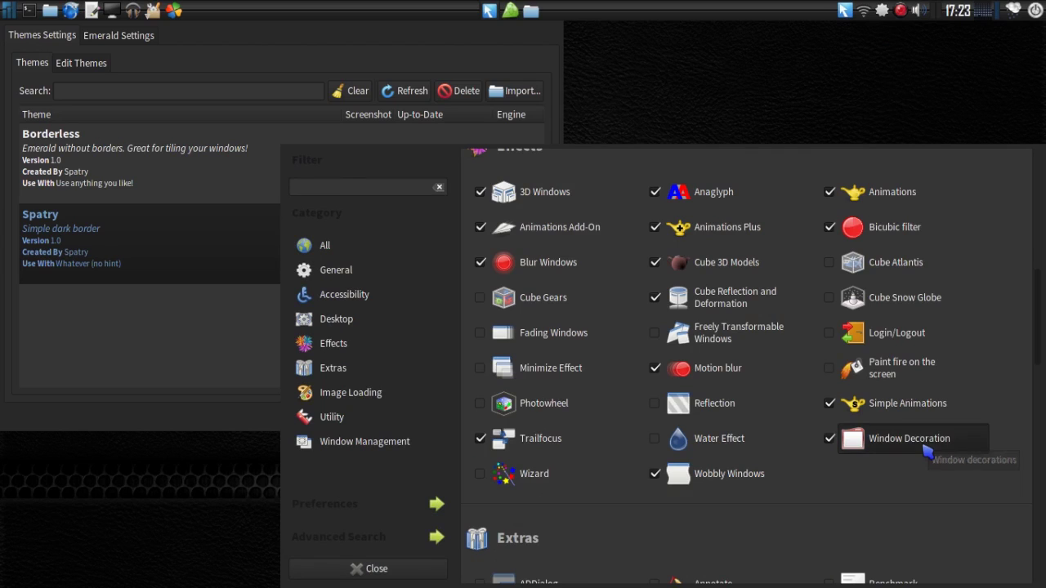
left_click(925, 447)
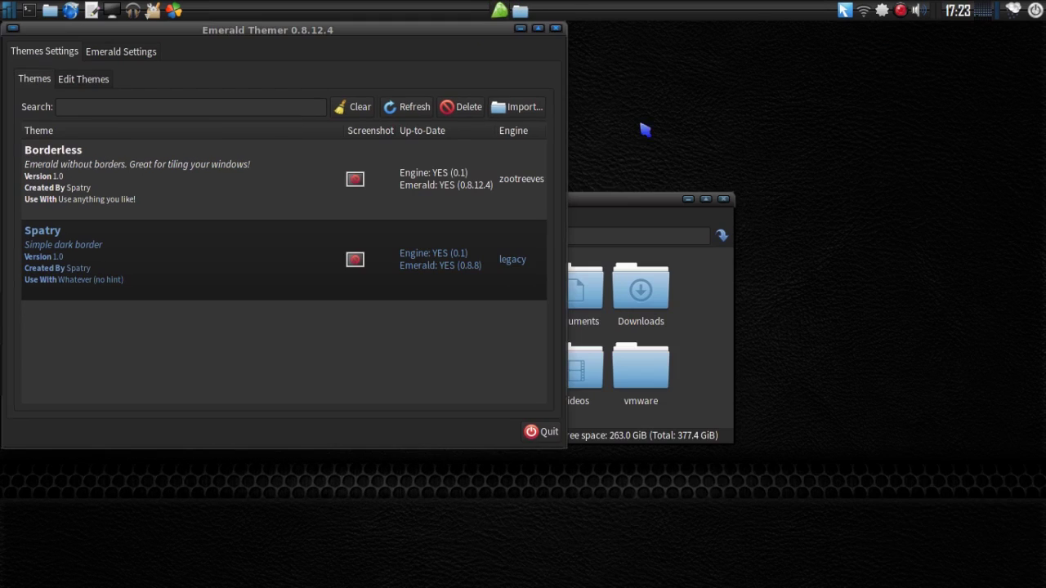
- Move the home folder window around and alternate focus between it and Emerald Themer to compare active and inactive title bars
left_click_drag(619, 211, 701, 351)
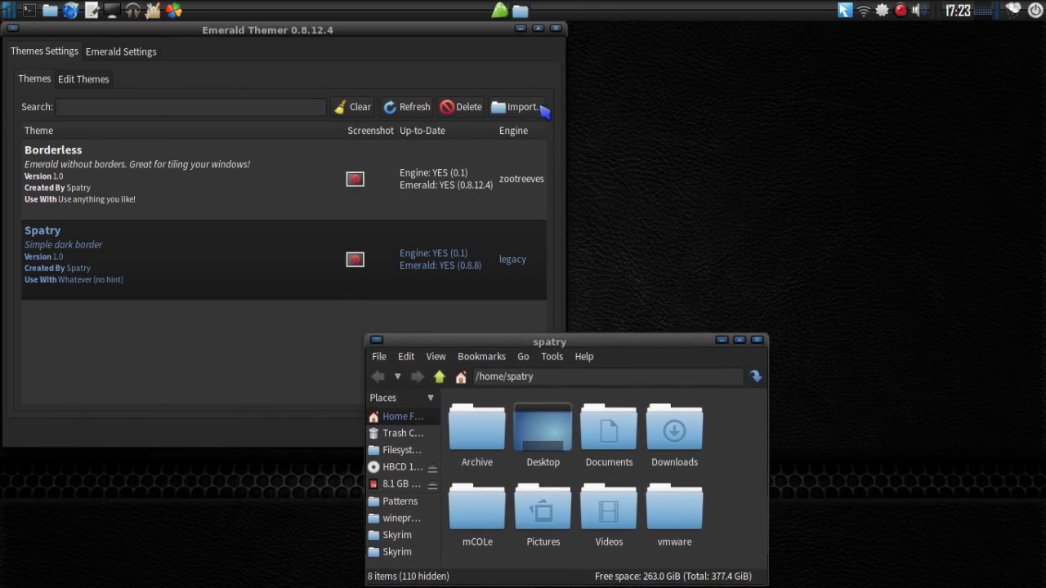
left_click(471, 31)
left_click(637, 350)
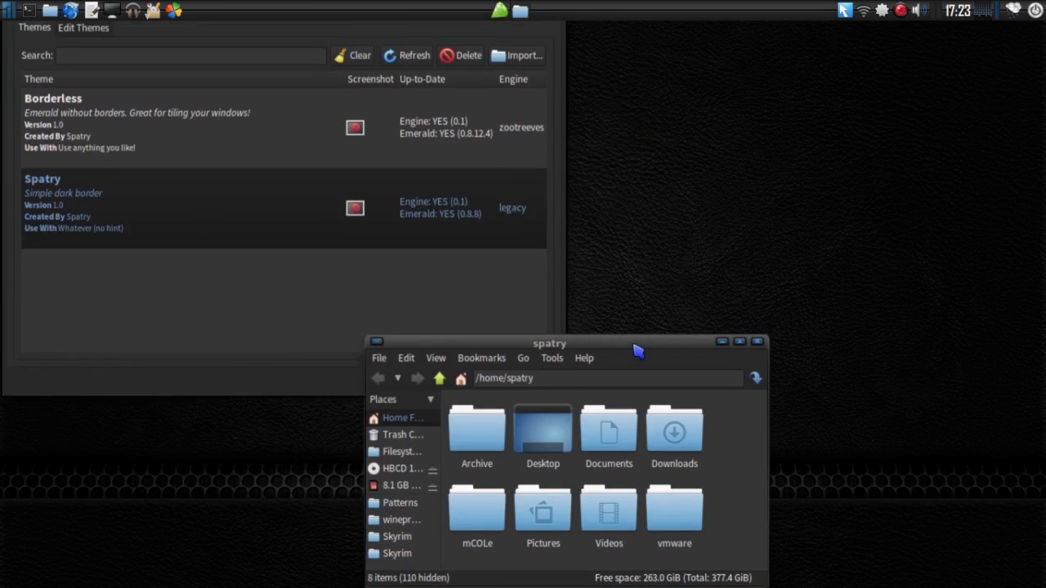
left_click_drag(638, 350, 683, 251)
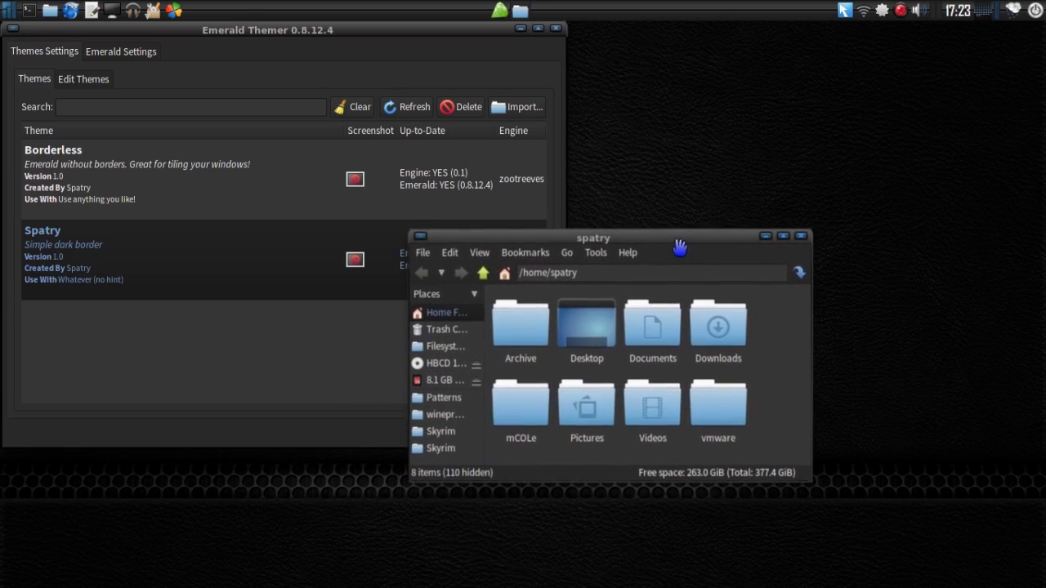
left_click(440, 34)
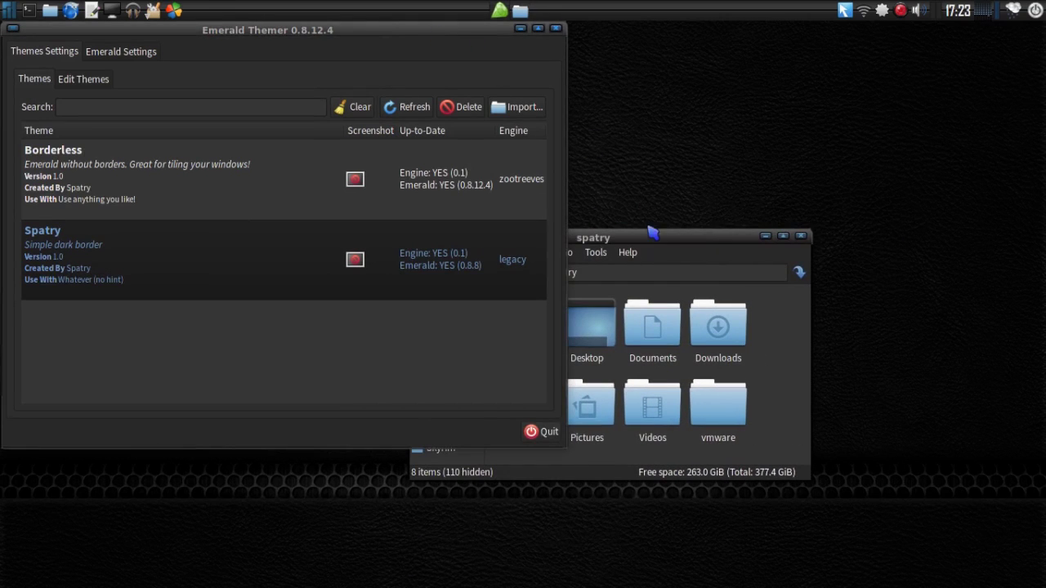
left_click(657, 237)
- Open the general Emerald settings and test title bar shading by rolling the window up and back down twice
left_click(120, 52)
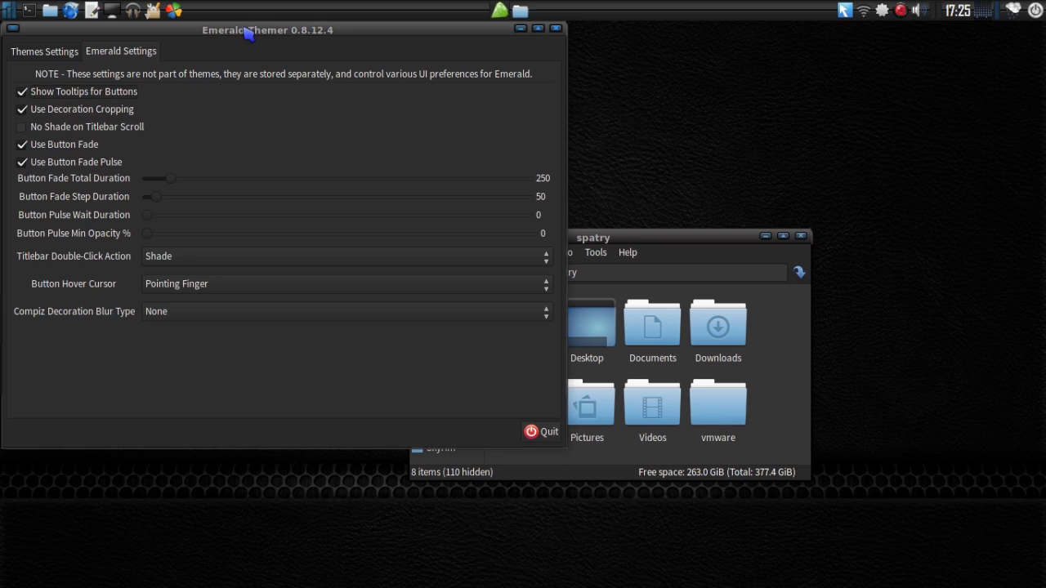
scroll(248, 31, "up", 1)
scroll(248, 31, "down", 1)
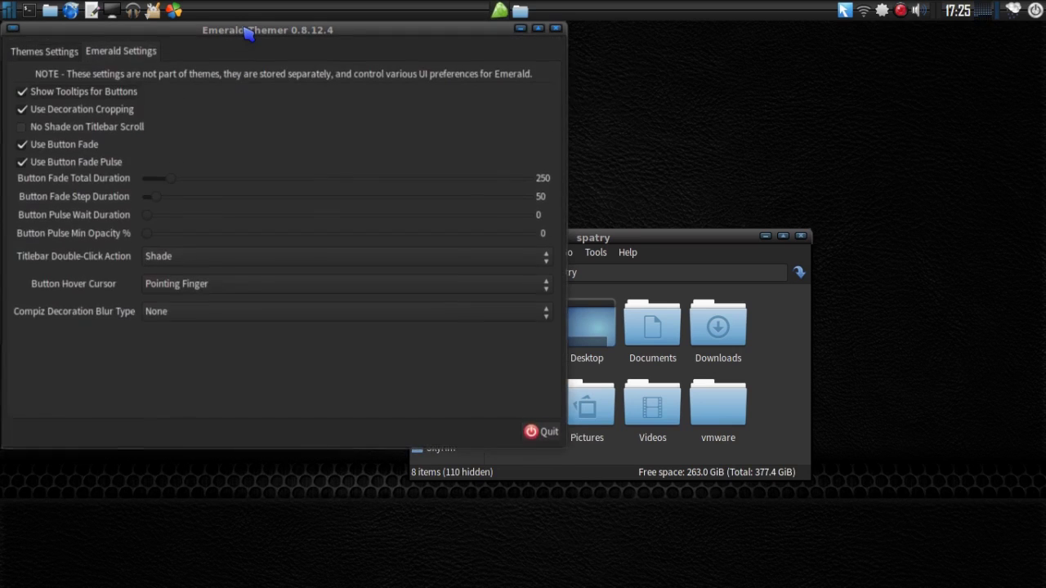
scroll(248, 32, "up", 1)
scroll(249, 31, "down", 1)
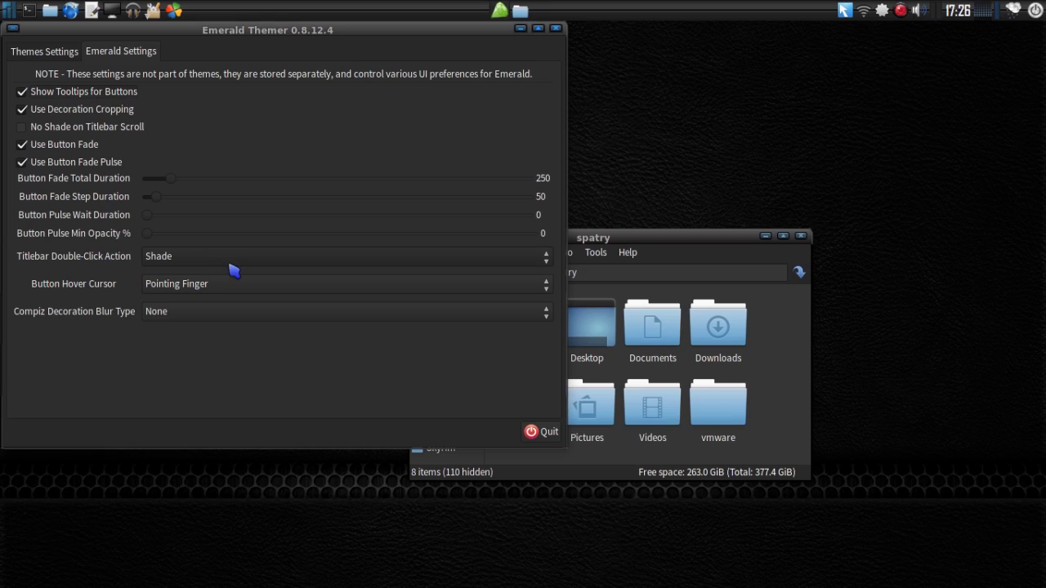
- Review the choices for Titlebar Double-Click Action and Compiz Decoration Blur Type, keeping Shade and None
left_click(234, 258)
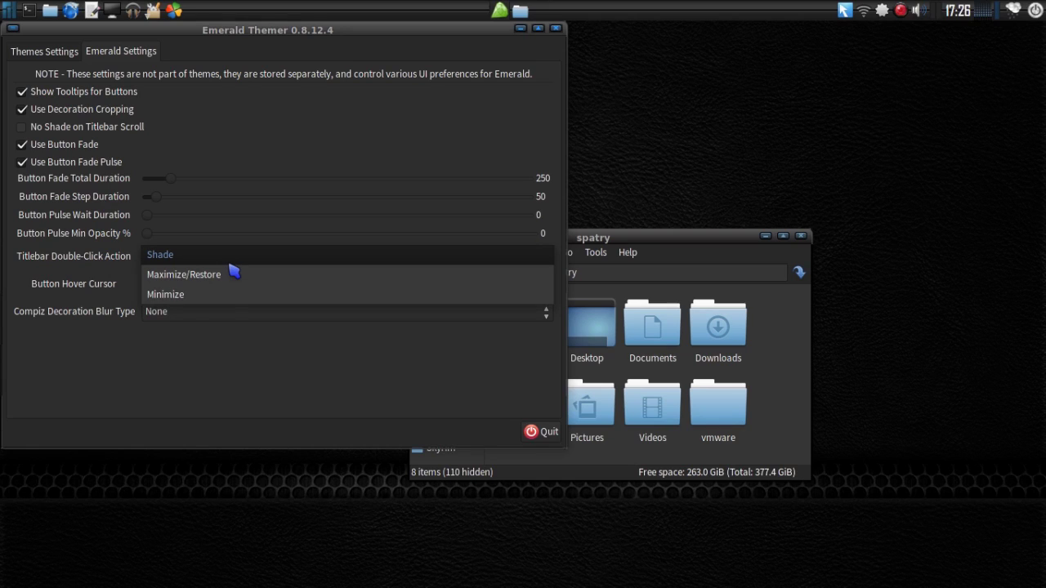
key("Escape")
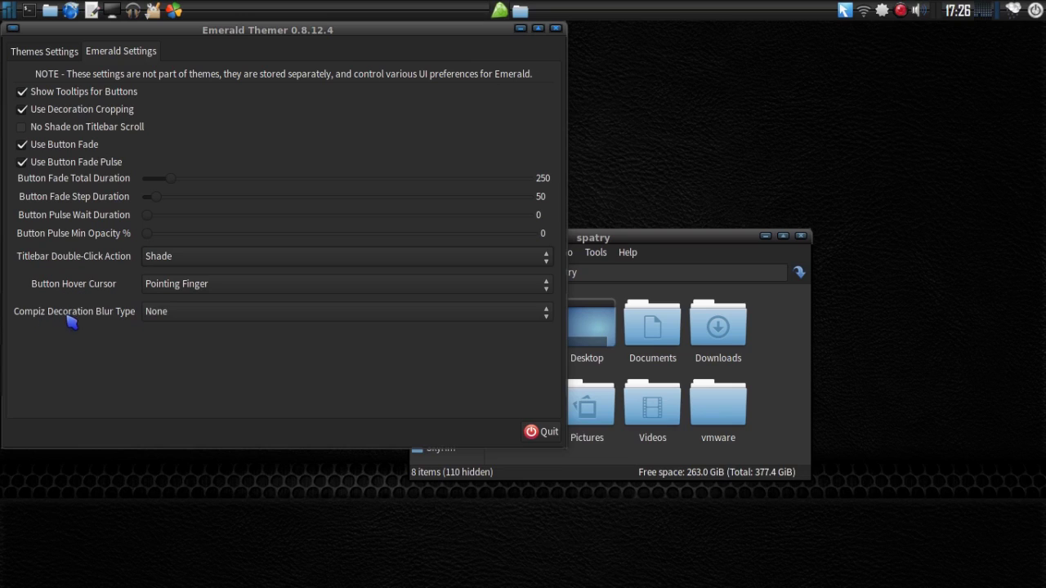
left_click(176, 321)
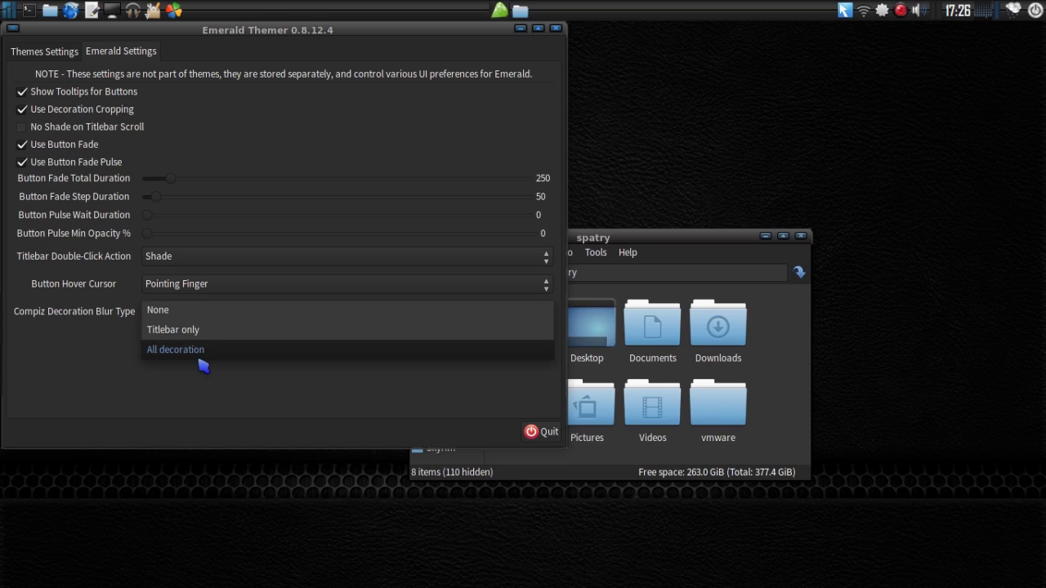
left_click(204, 312)
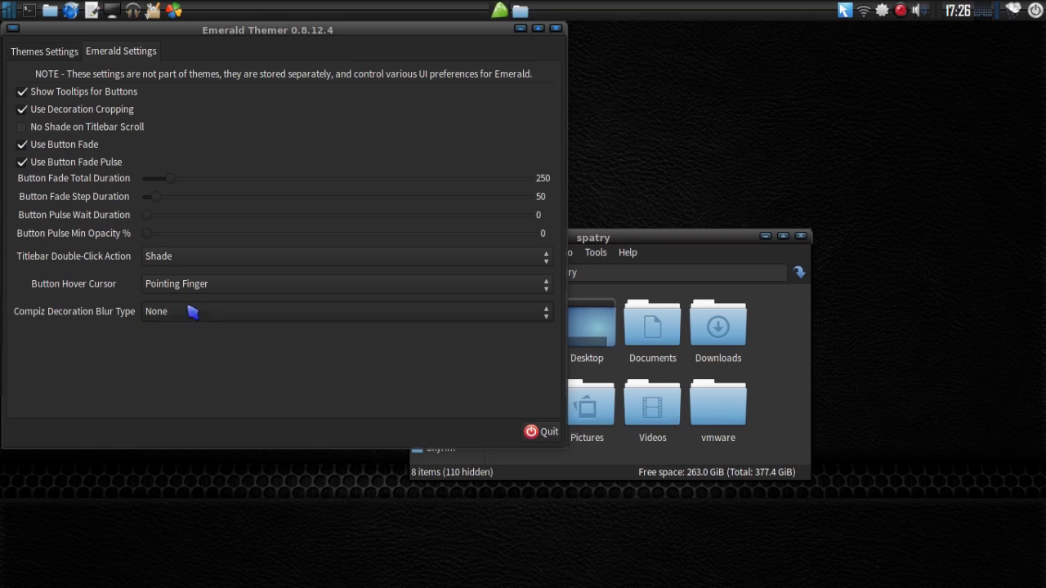
- Return to the list of installed Emerald themes and look at the theme import option
left_click(58, 53)
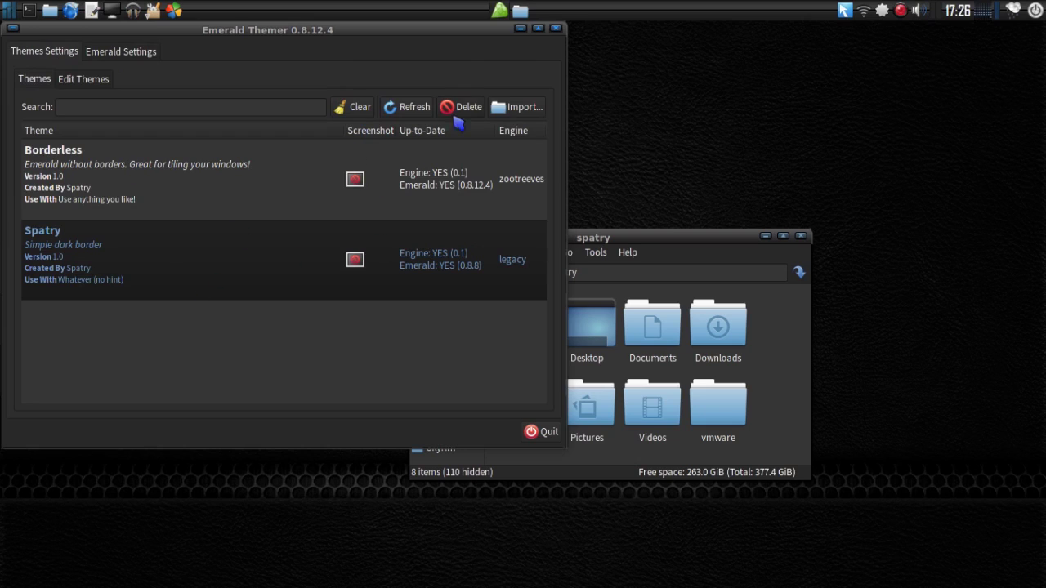
left_click(526, 111)
left_click(519, 109)
- Open the selected theme for editing, name it NEW, and set its frame engine to oxygen
left_click(94, 82)
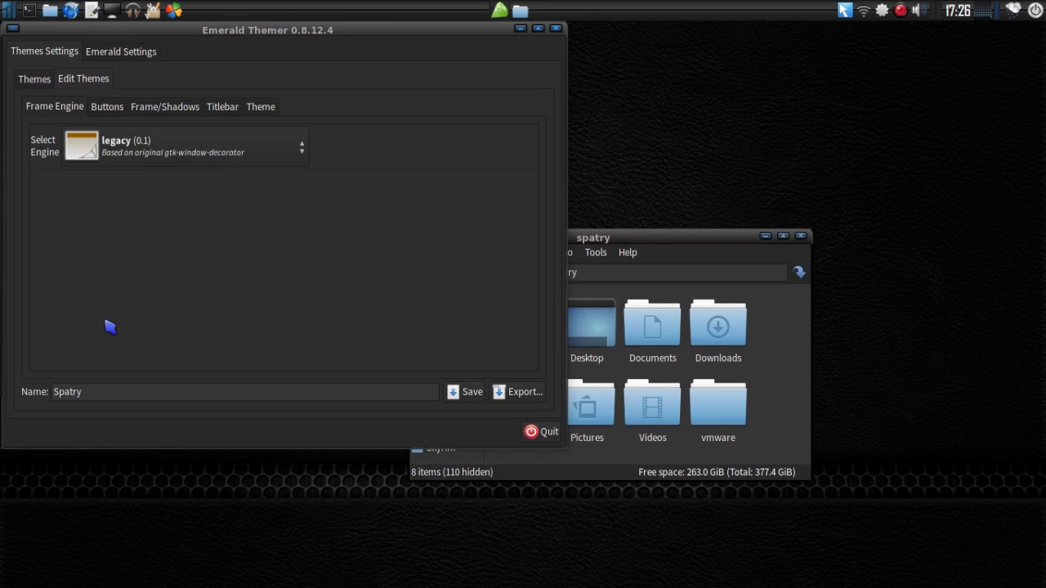
left_click_drag(119, 386, 2, 384)
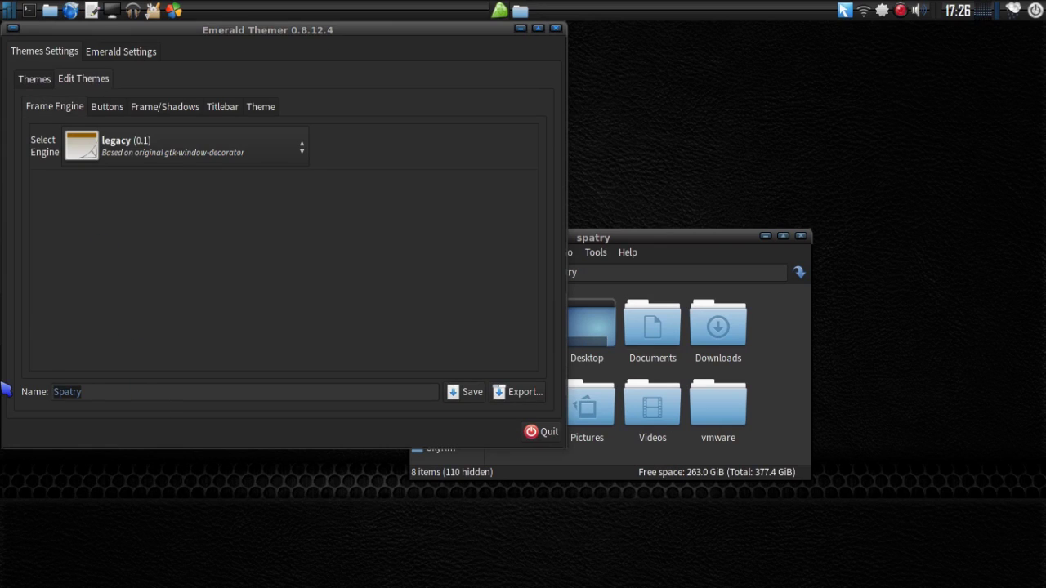
type("NEW")
left_click(190, 151)
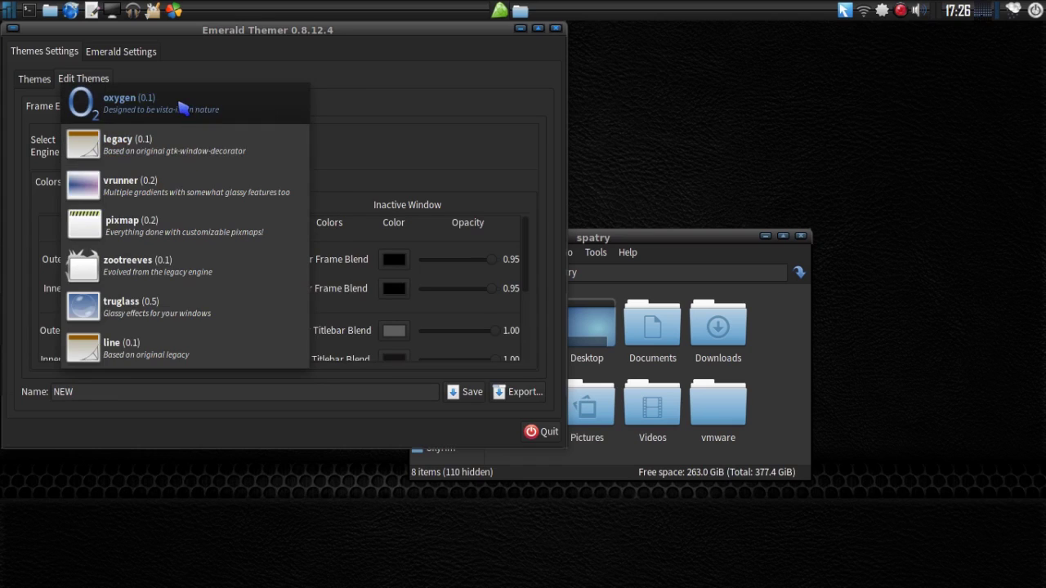
left_click(184, 105)
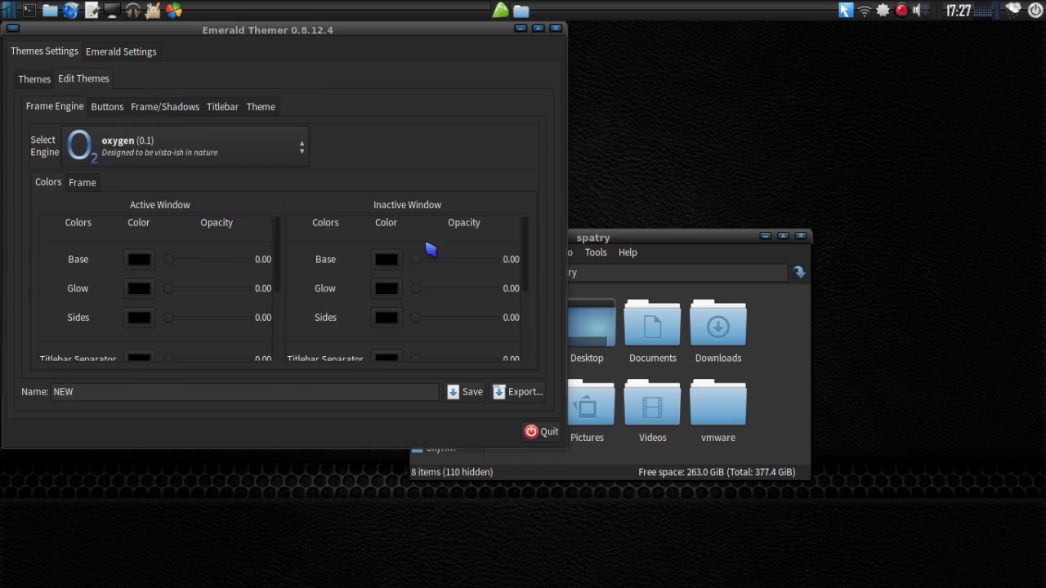
- Save the NEW theme and apply it from the list of installed themes, moving the window to preview its border
left_click(479, 397)
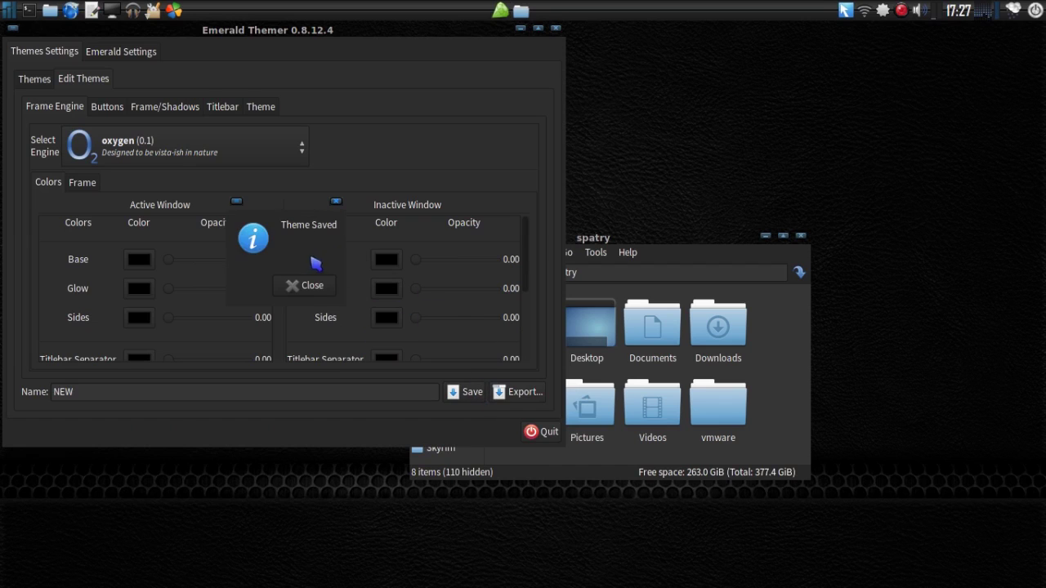
left_click(312, 292)
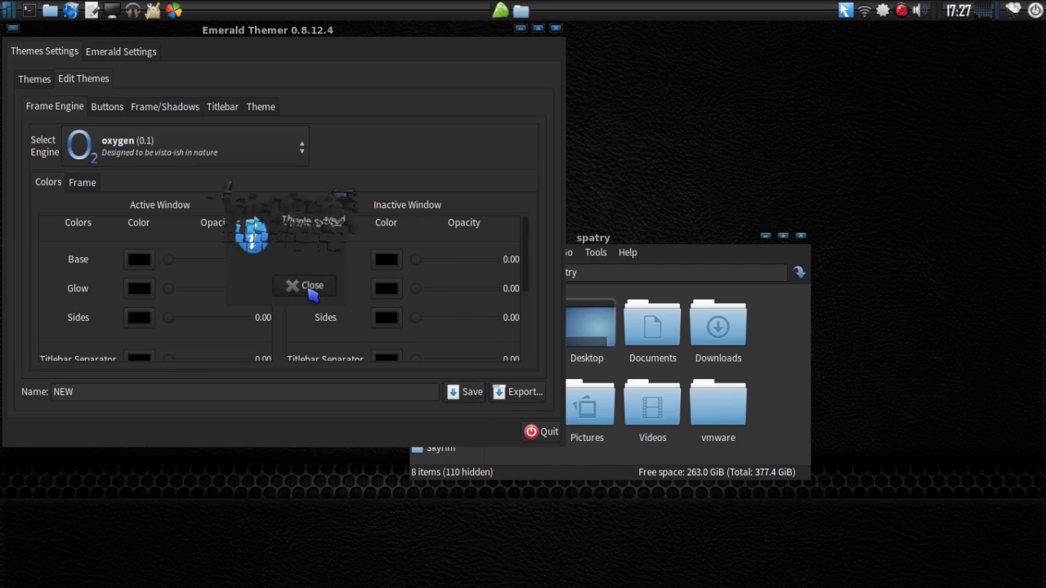
left_click(48, 80)
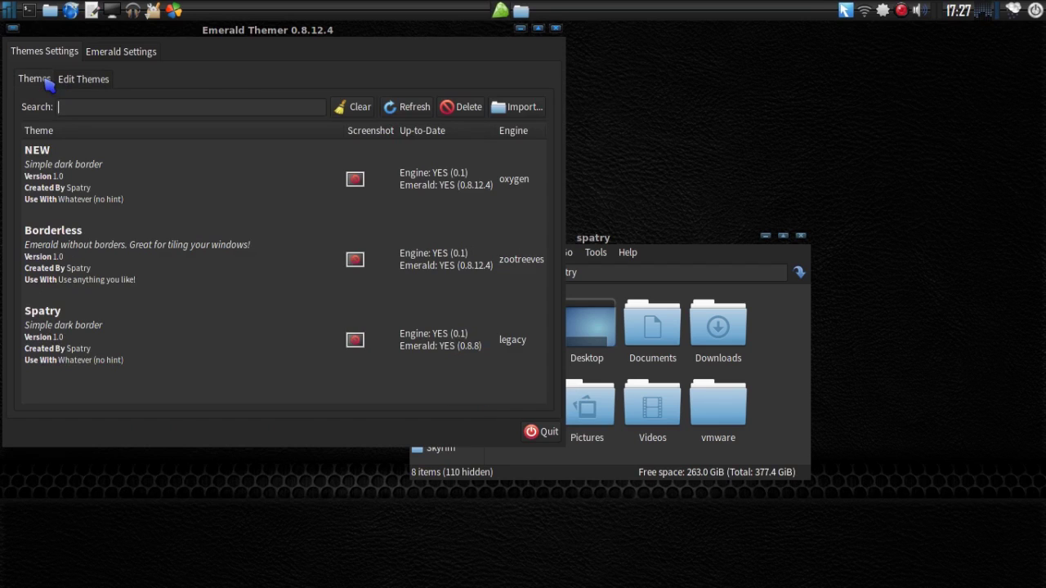
left_click(72, 177)
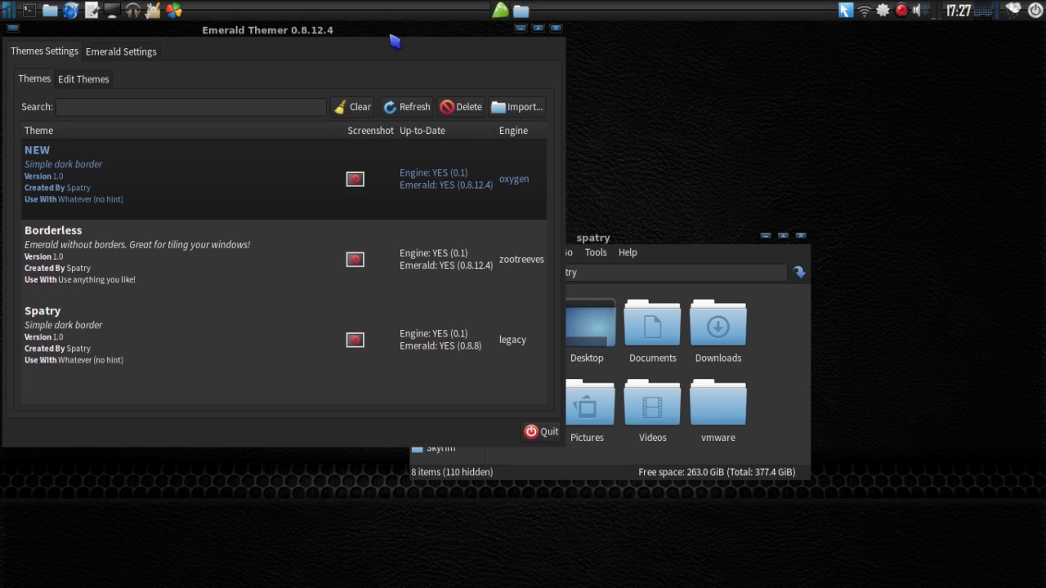
left_click_drag(390, 34, 448, 144)
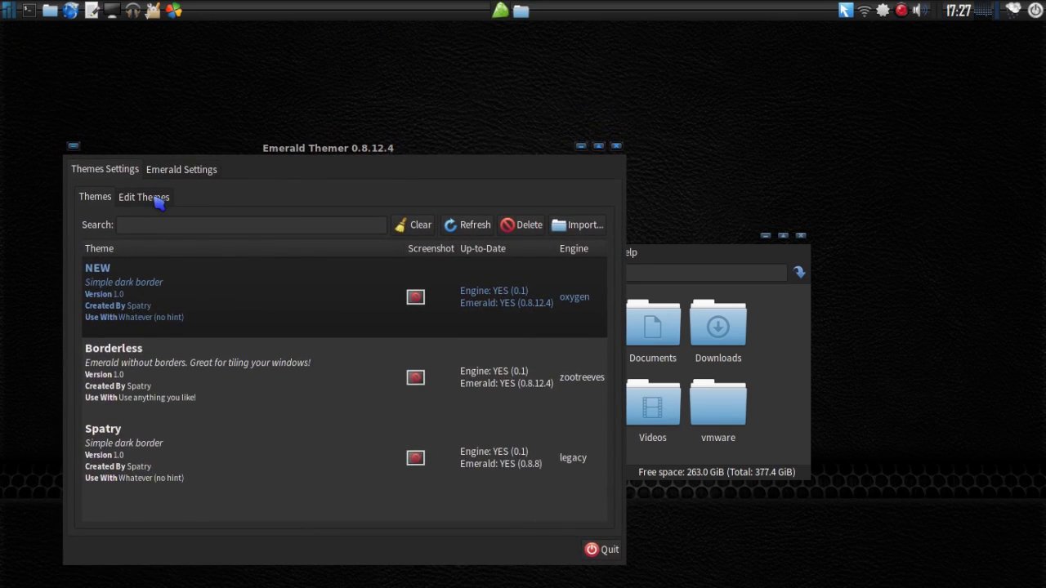
- Return to editing the NEW theme, set its frame engine to vrunner, and move the window to preview the border
left_click(156, 201)
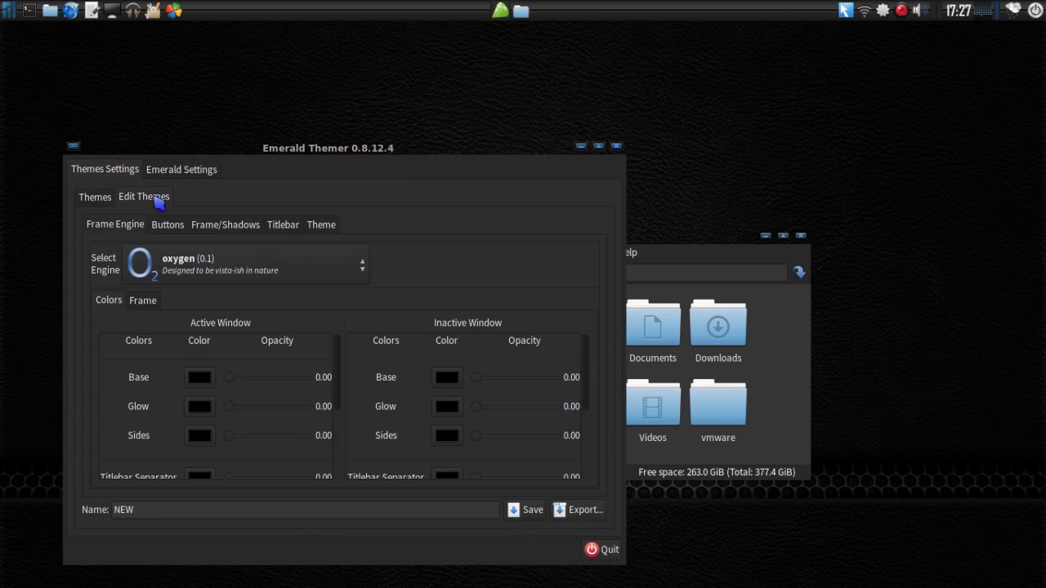
left_click(222, 269)
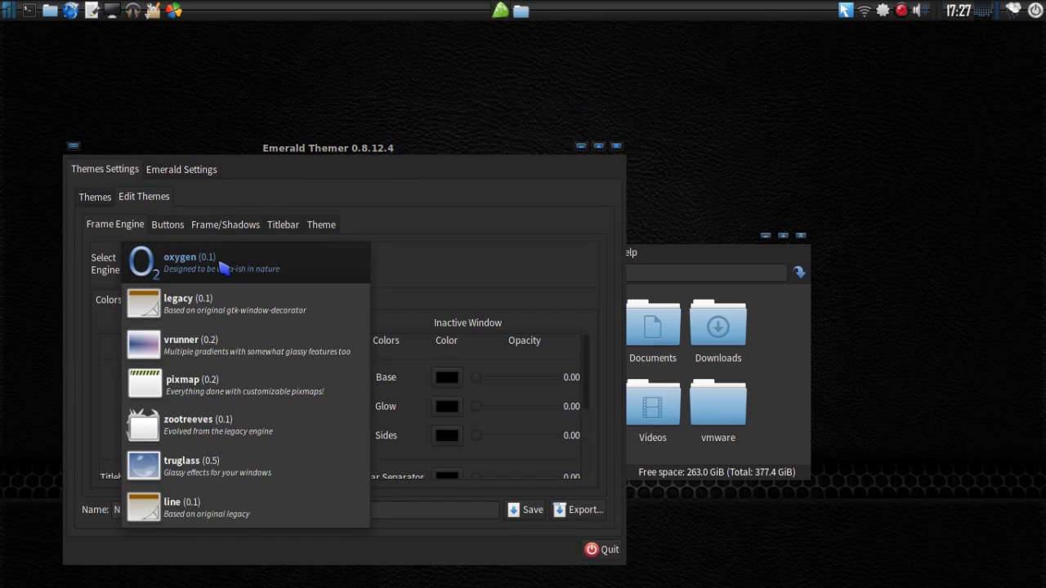
left_click(220, 350)
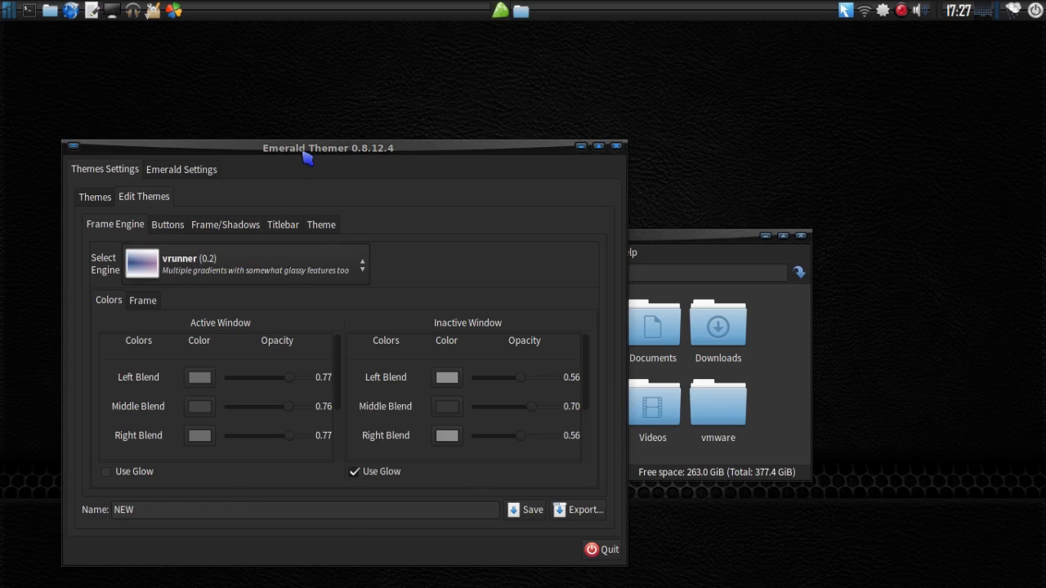
left_click_drag(309, 155, 219, 79)
- Try the truglass frame engine on the window border and switch back to vrunner
left_click(211, 196)
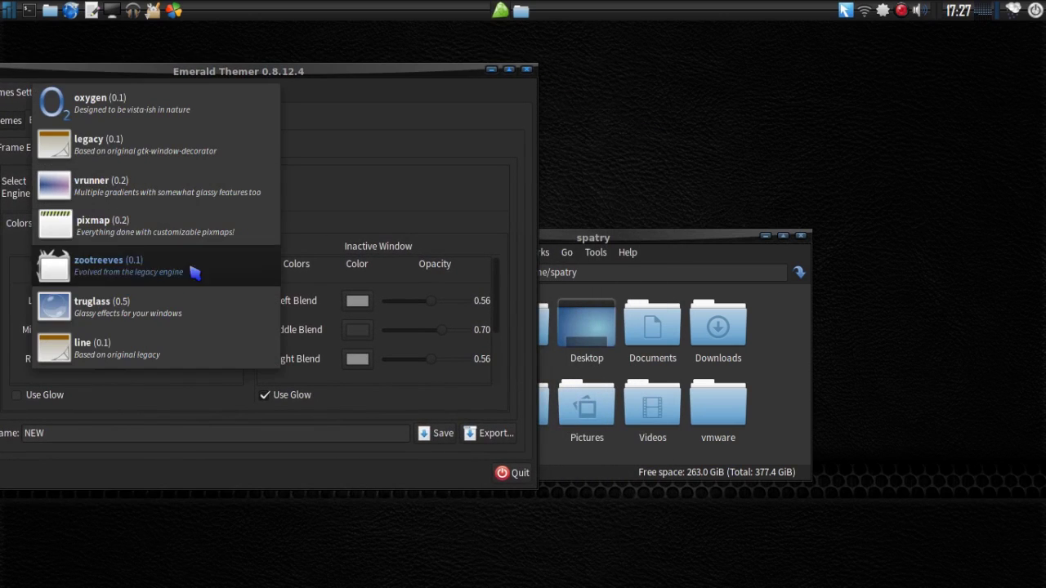
left_click(188, 311)
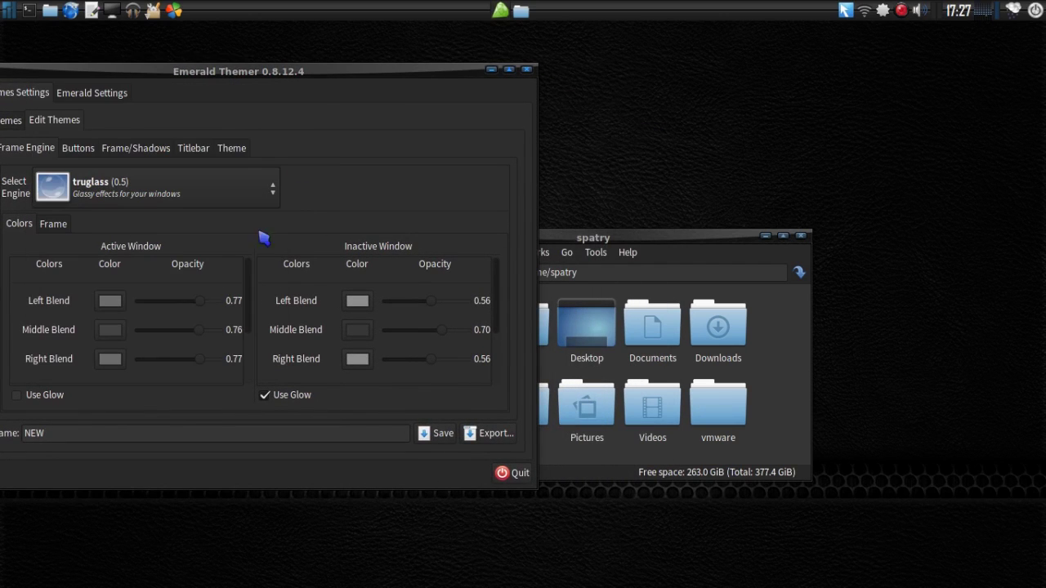
left_click_drag(359, 85, 531, 107)
left_click(360, 217)
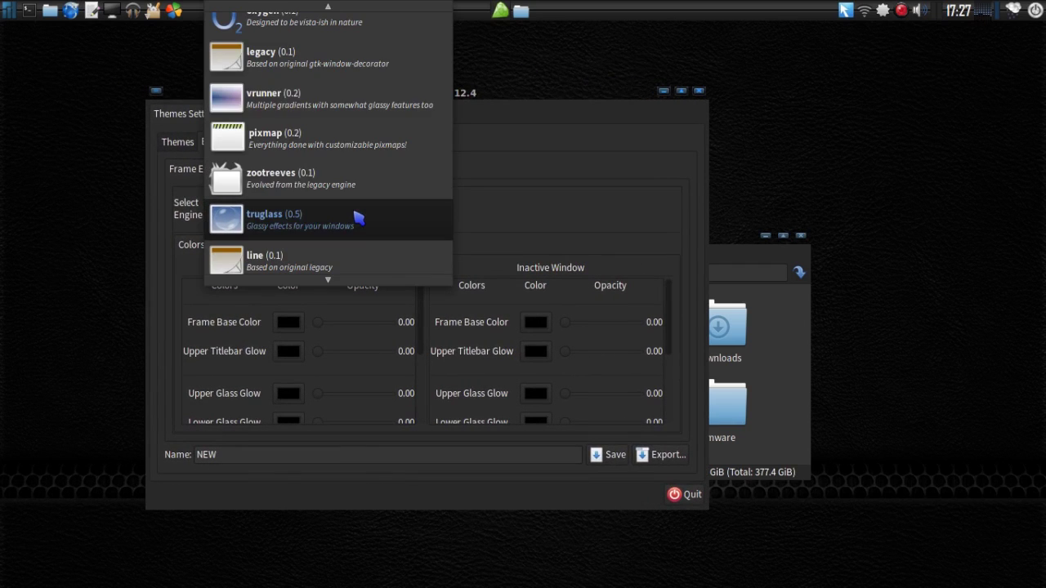
left_click(337, 110)
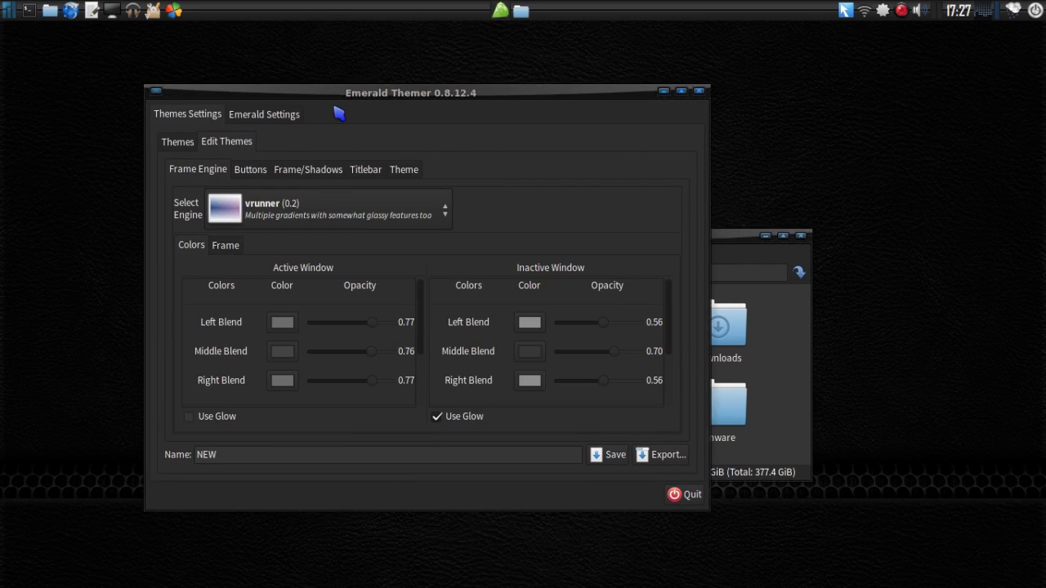
left_click_drag(360, 100, 289, 125)
- Disable pixmap buttons for the theme and move the window to preview the plain title bar buttons
left_click(181, 197)
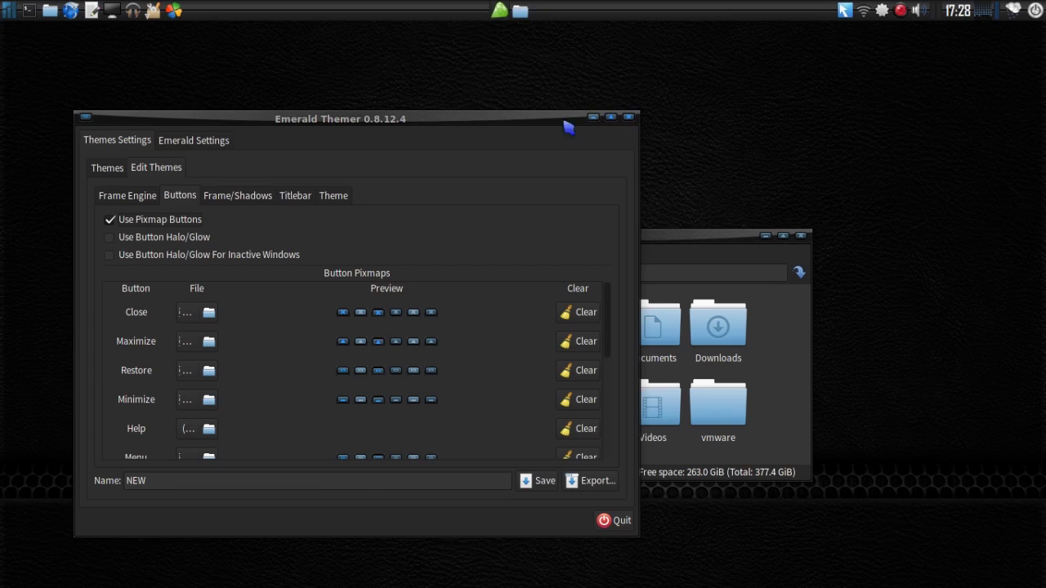
left_click(110, 220)
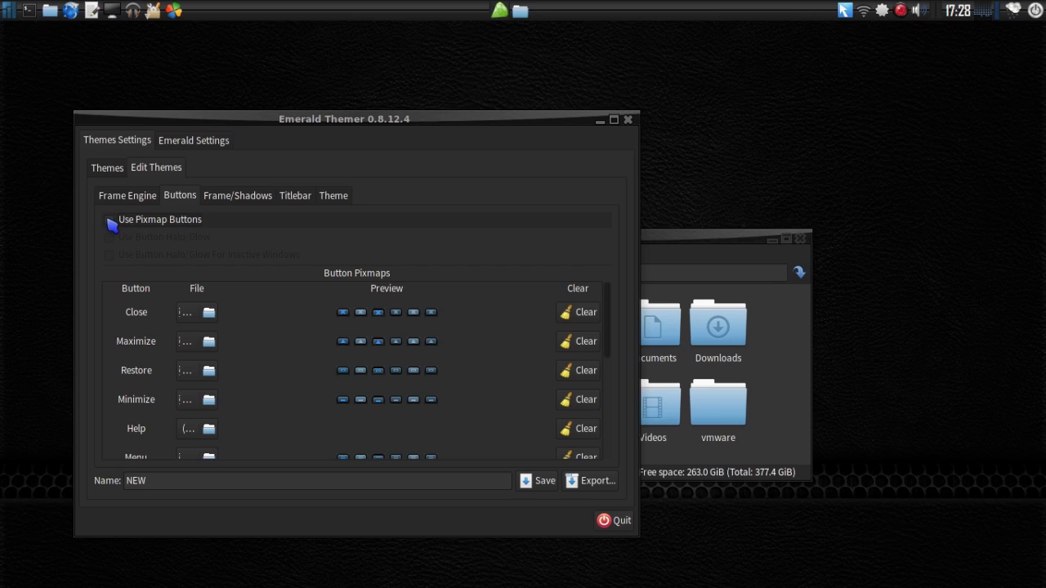
left_click_drag(516, 123, 535, 89)
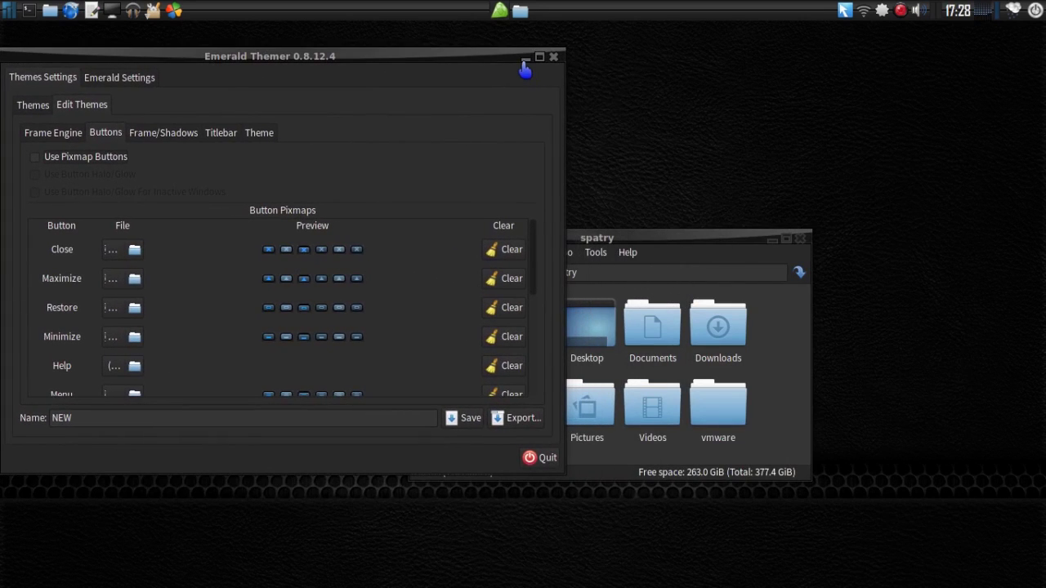
left_click_drag(477, 64, 502, 60)
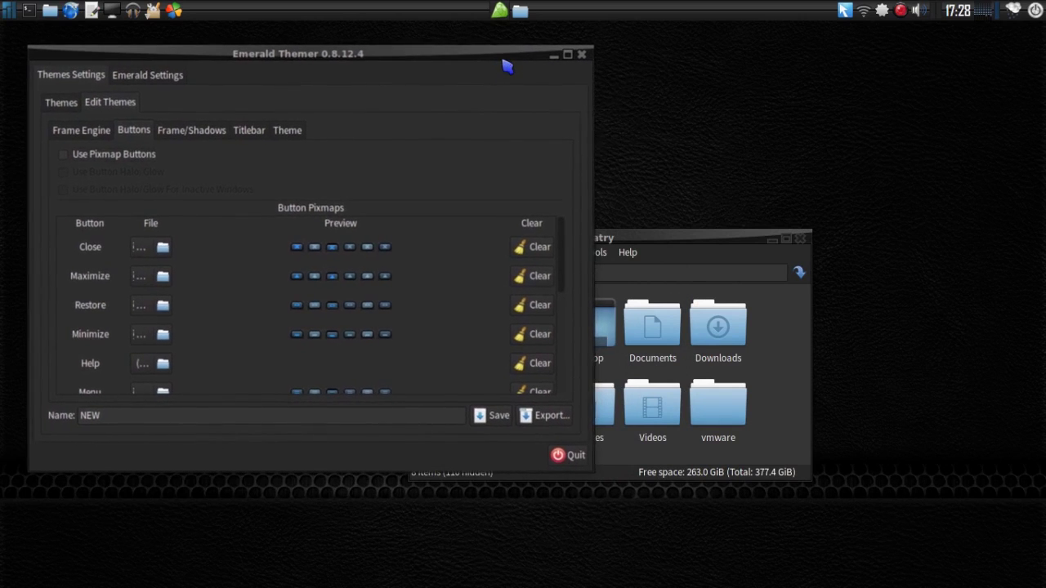
- Look over the frame and shadow settings, and set the title bar text font size to 6
left_click(193, 133)
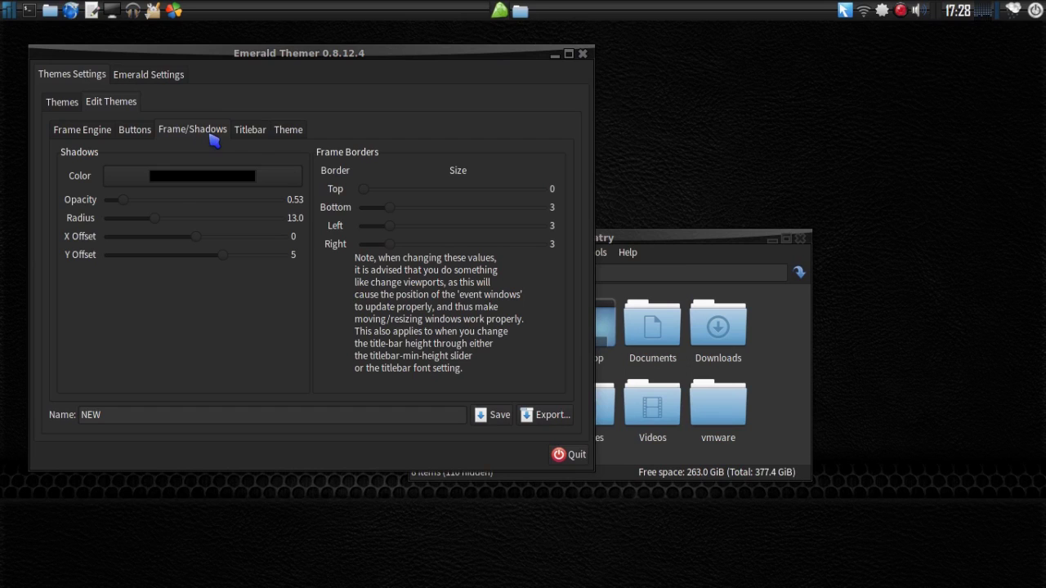
left_click(251, 136)
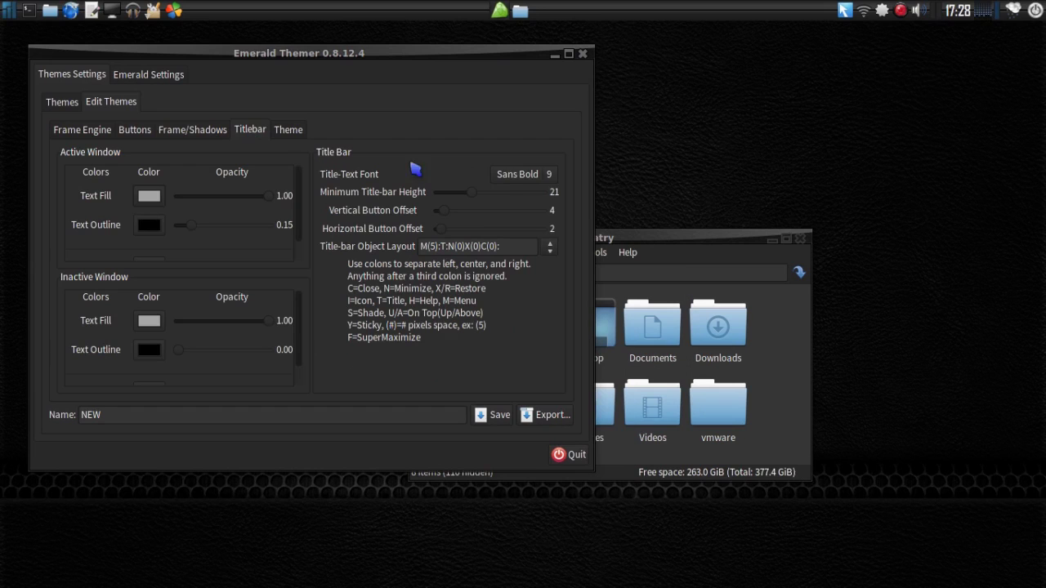
left_click(517, 177)
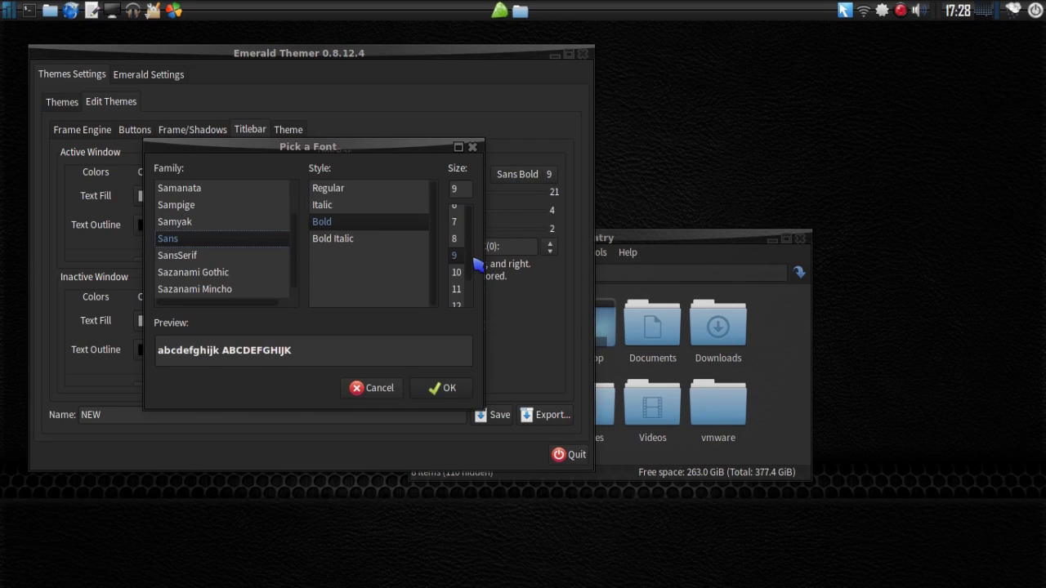
left_click(458, 214)
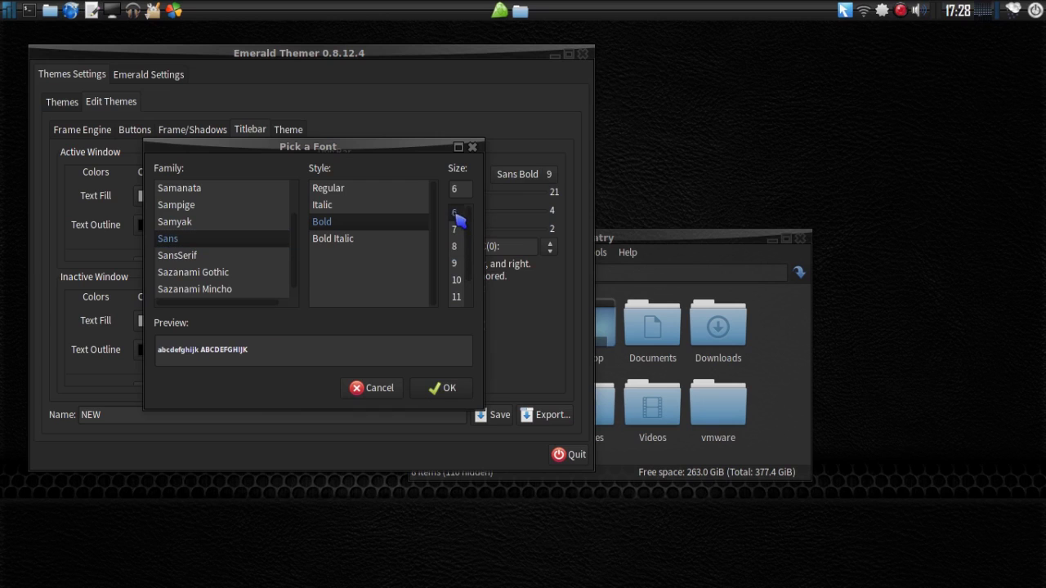
left_click(435, 393)
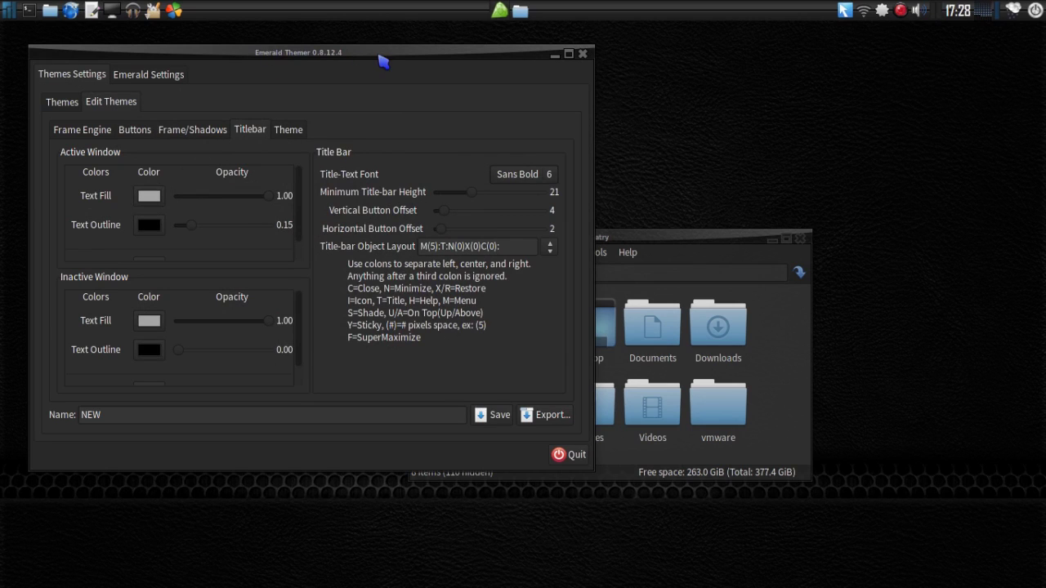
left_click_drag(382, 55, 529, 88)
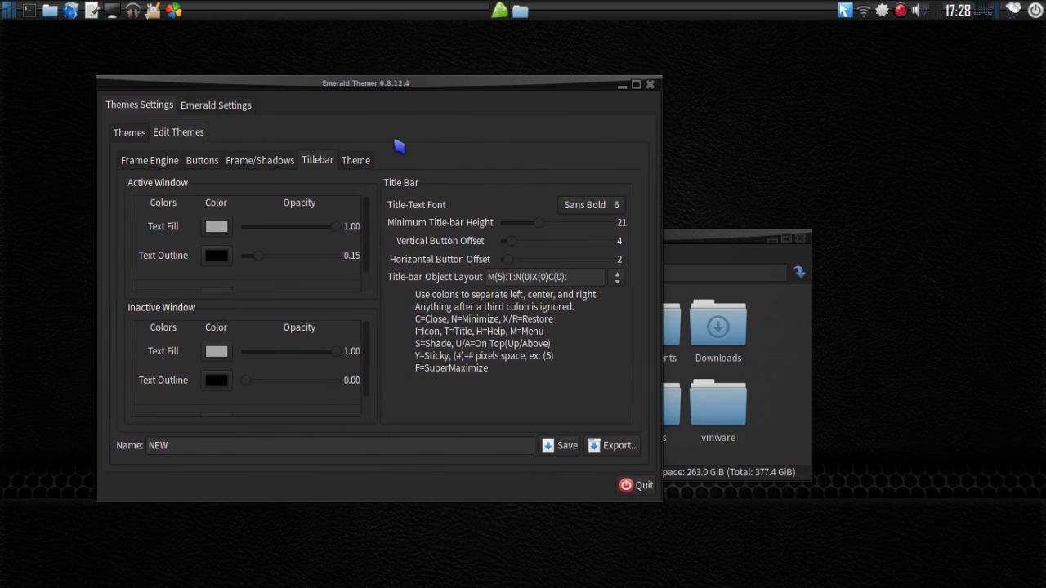
- Review the theme information, title bar, frame and shadow settings, and the frame engine's inactive window colors
left_click(360, 164)
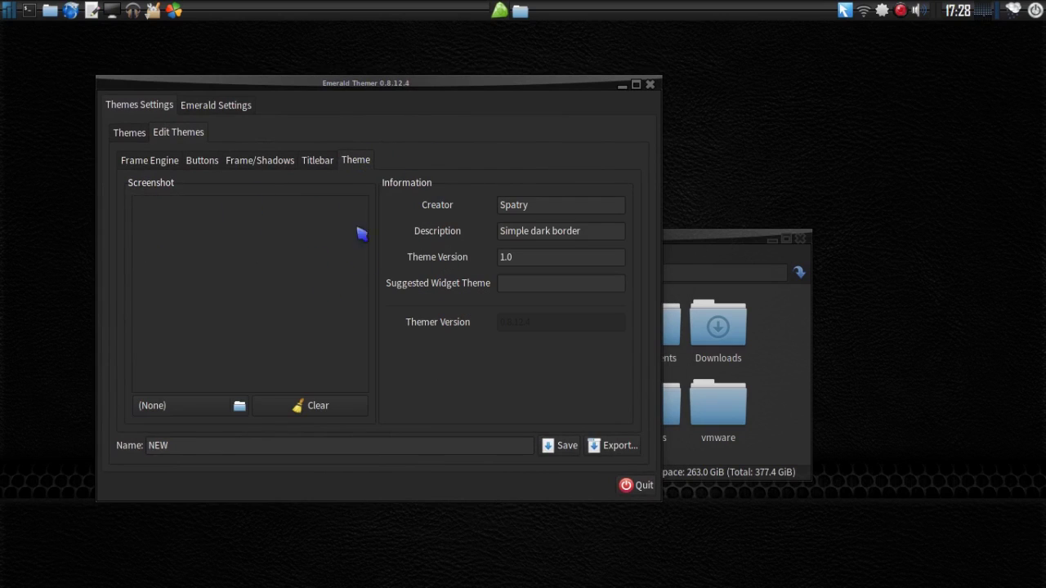
left_click(318, 161)
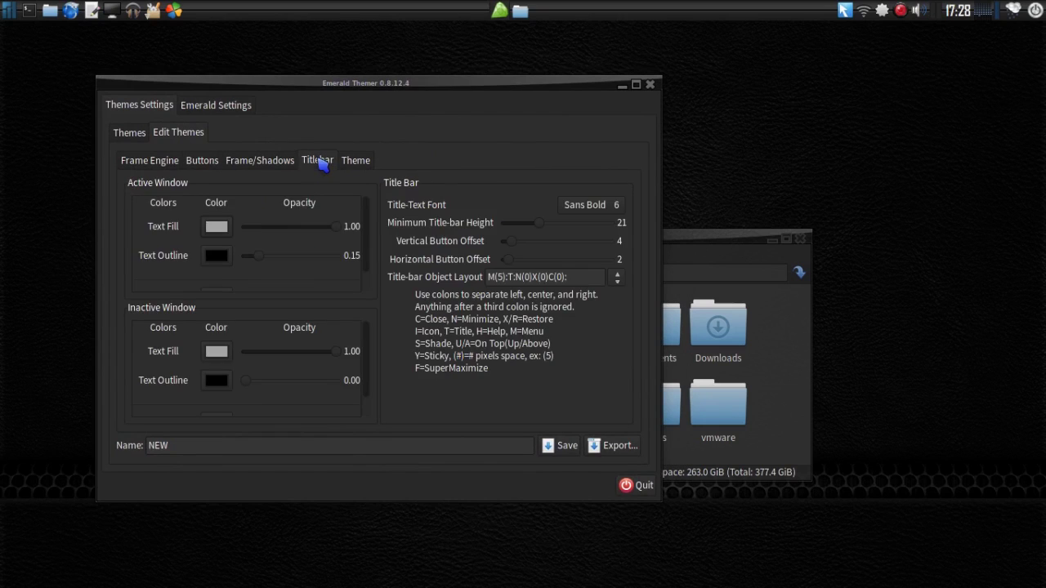
left_click(260, 162)
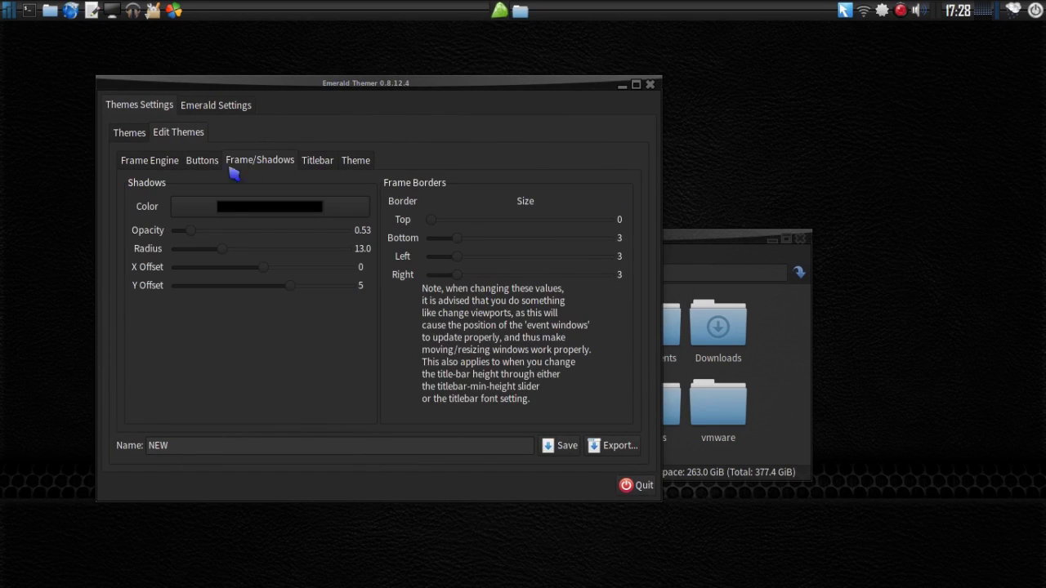
left_click(180, 164)
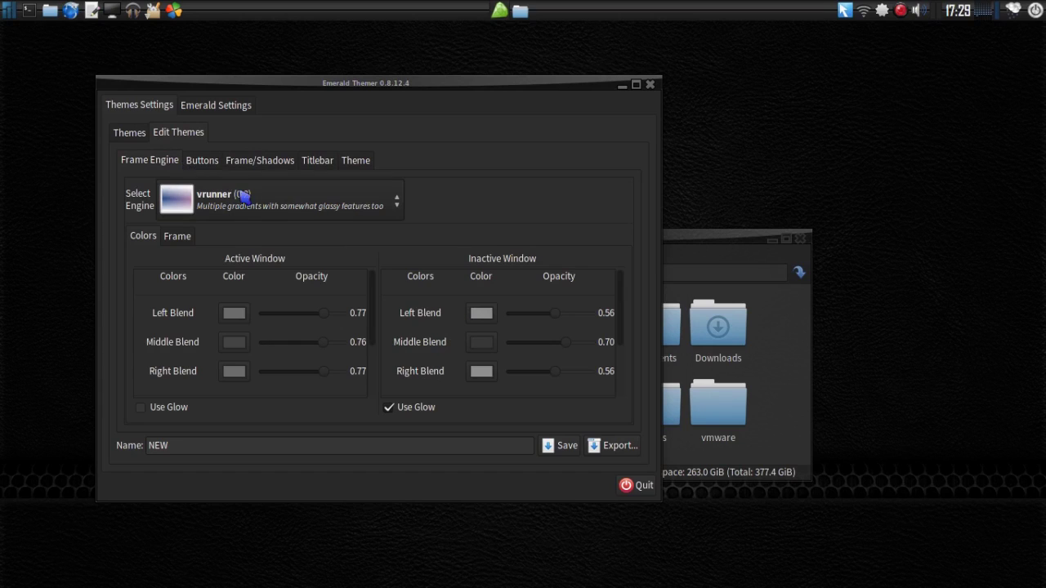
scroll(625, 300, "down", 5)
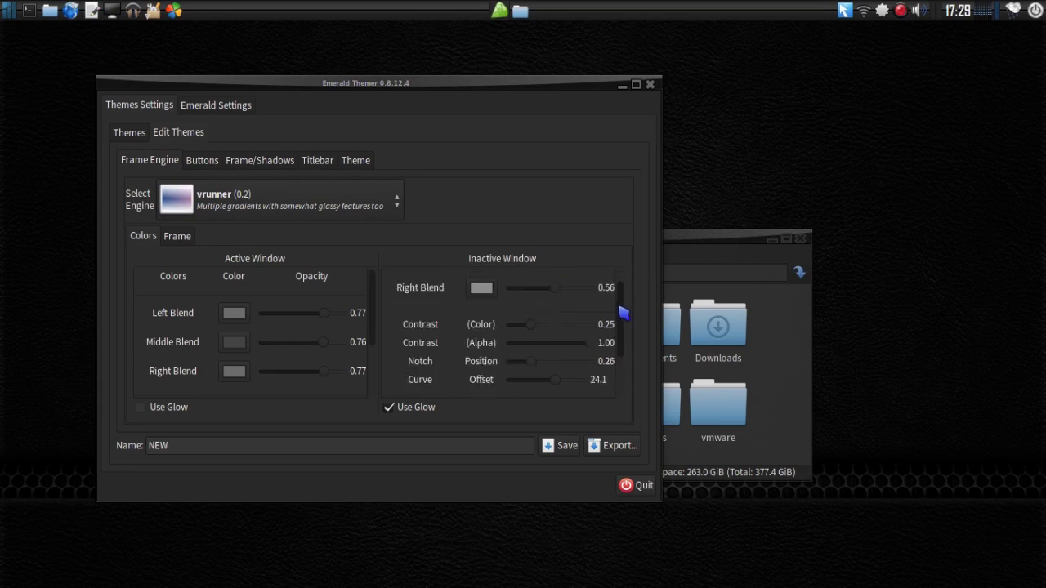
scroll(626, 289, "up", 5)
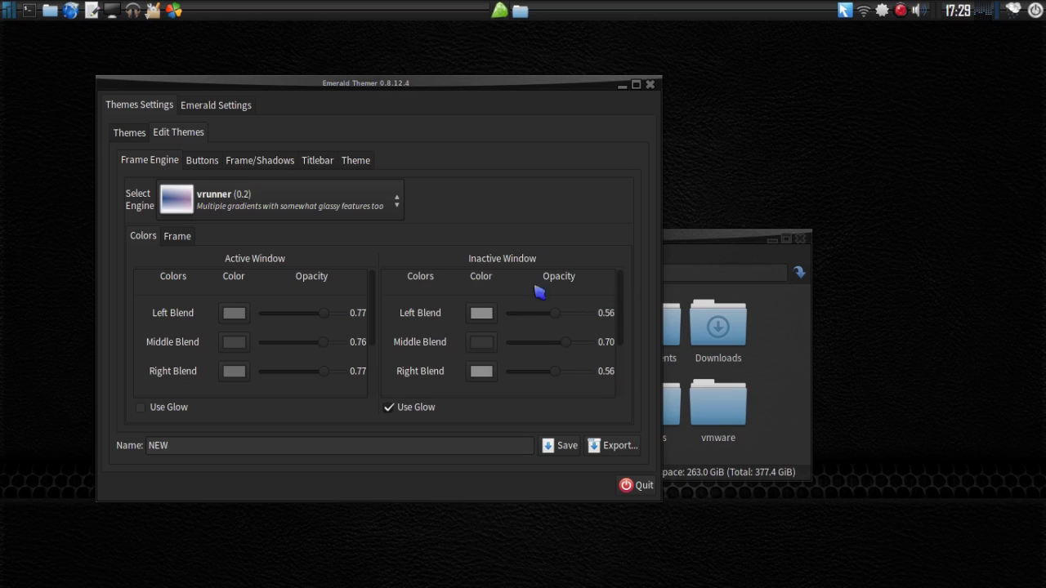
- Set the active window's Left Blend color to green #229C26
left_click(235, 315)
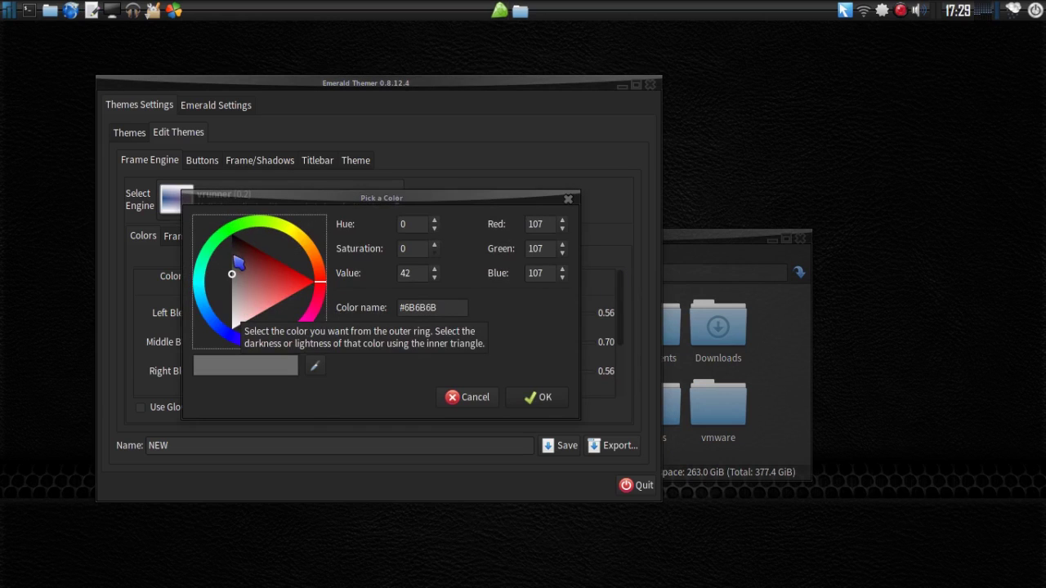
left_click(233, 238)
left_click(242, 278)
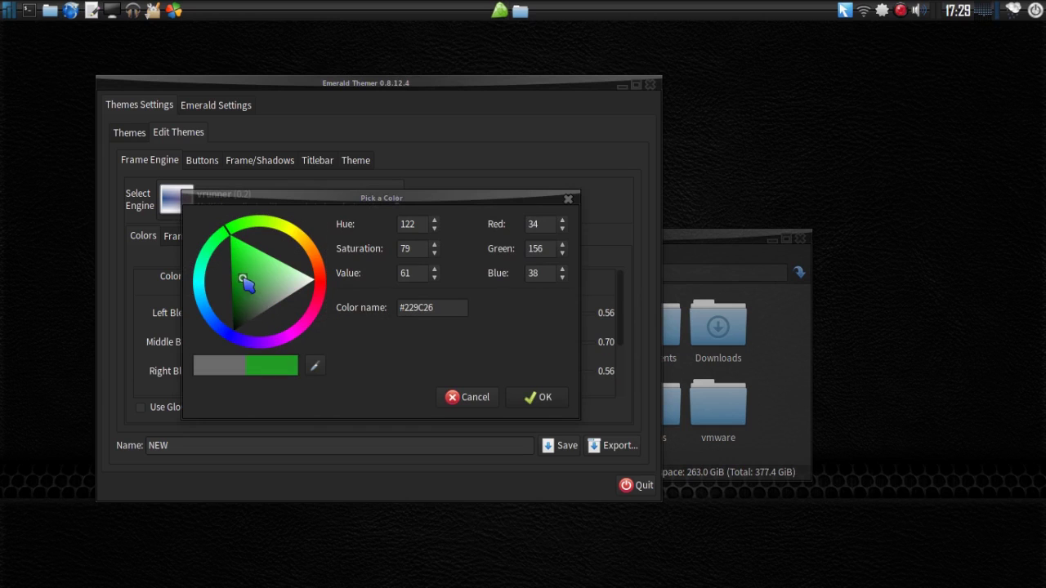
left_click(542, 397)
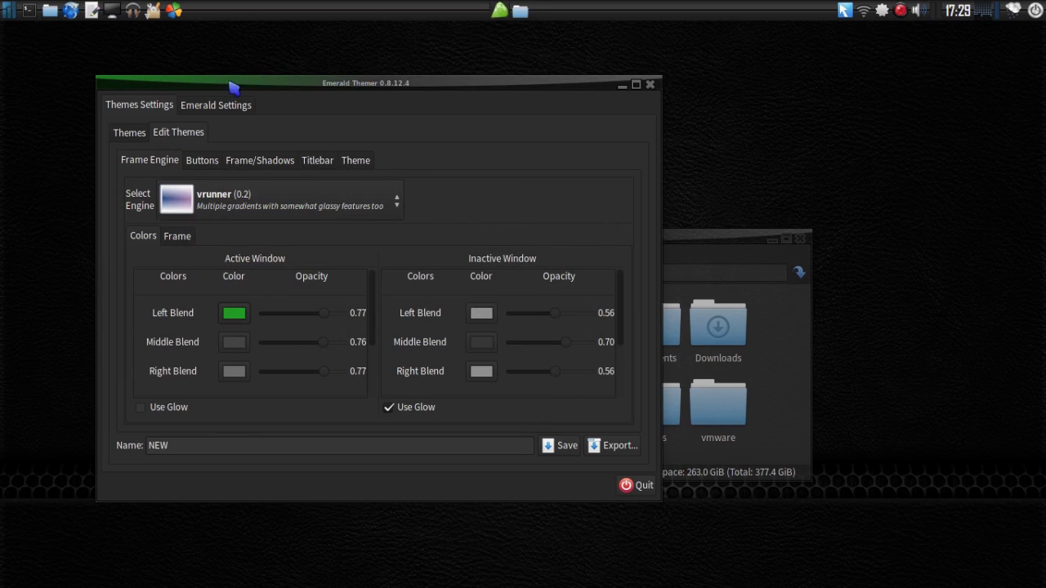
- Set the active window's Middle Blend color to bright green #21E509
left_click(234, 343)
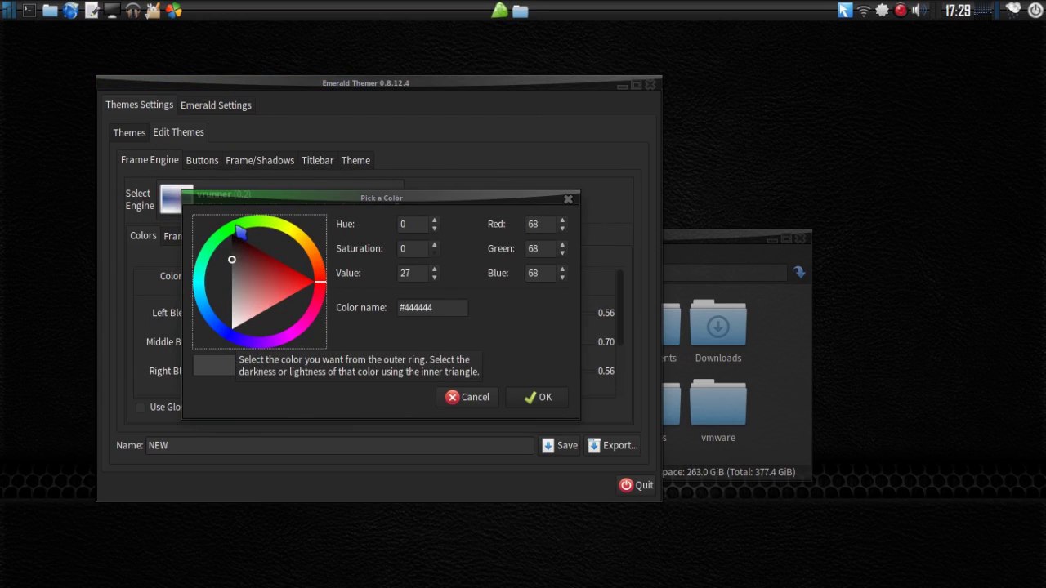
left_click(240, 231)
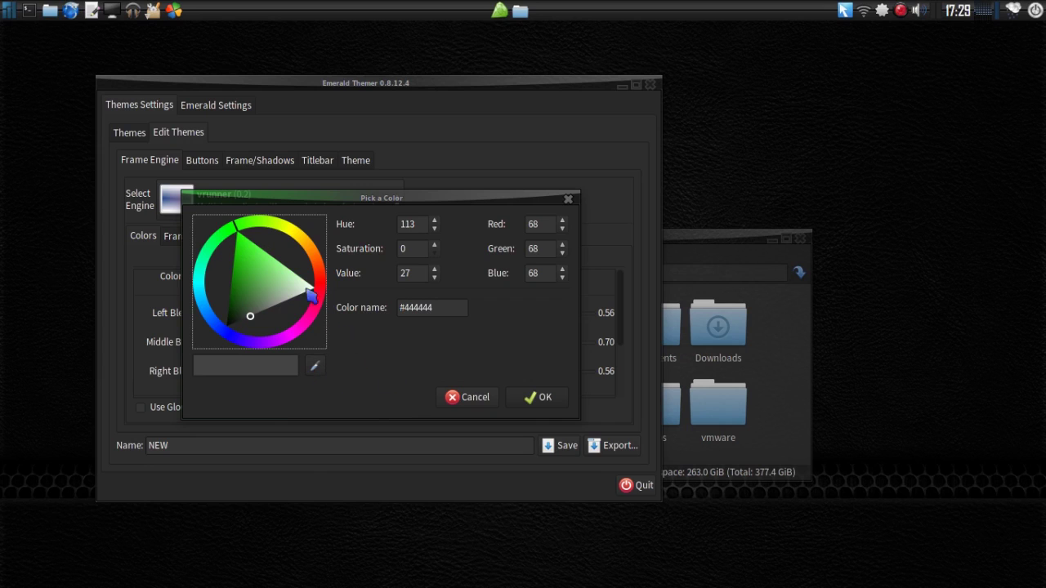
left_click(239, 241)
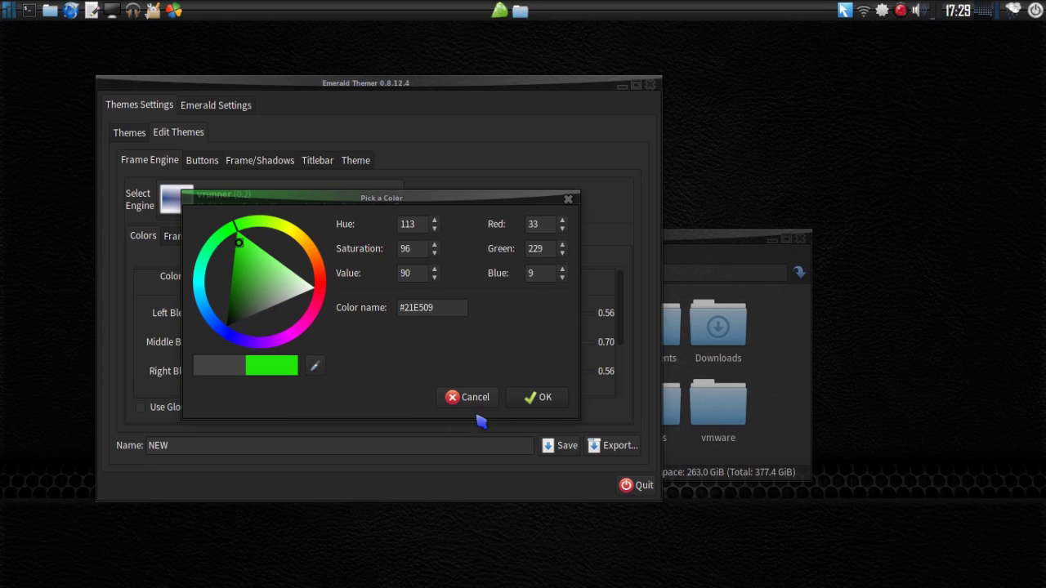
left_click(542, 398)
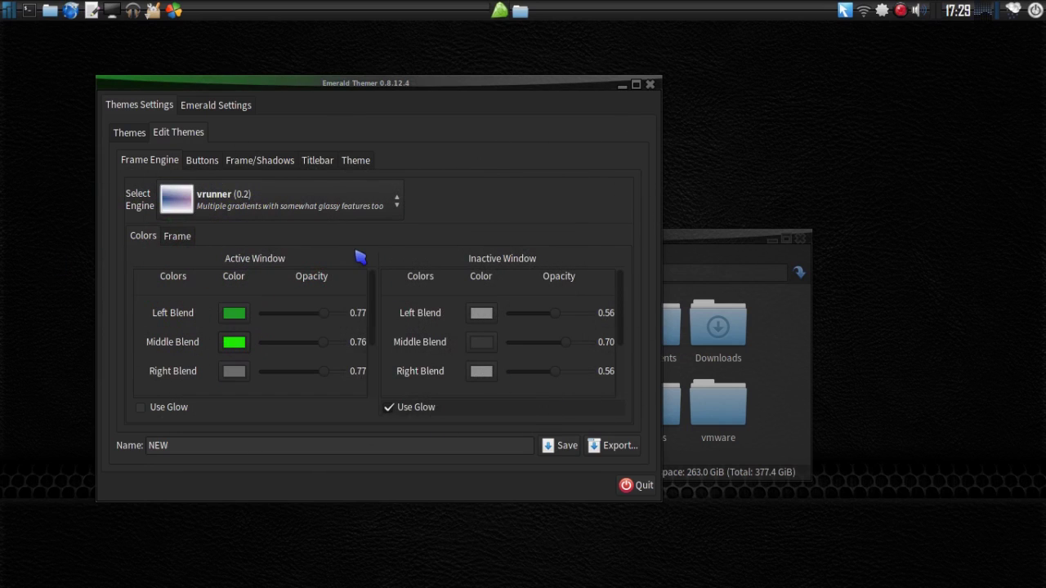
- Set the active window's Right Blend color to red #E12E2E
left_click(234, 375)
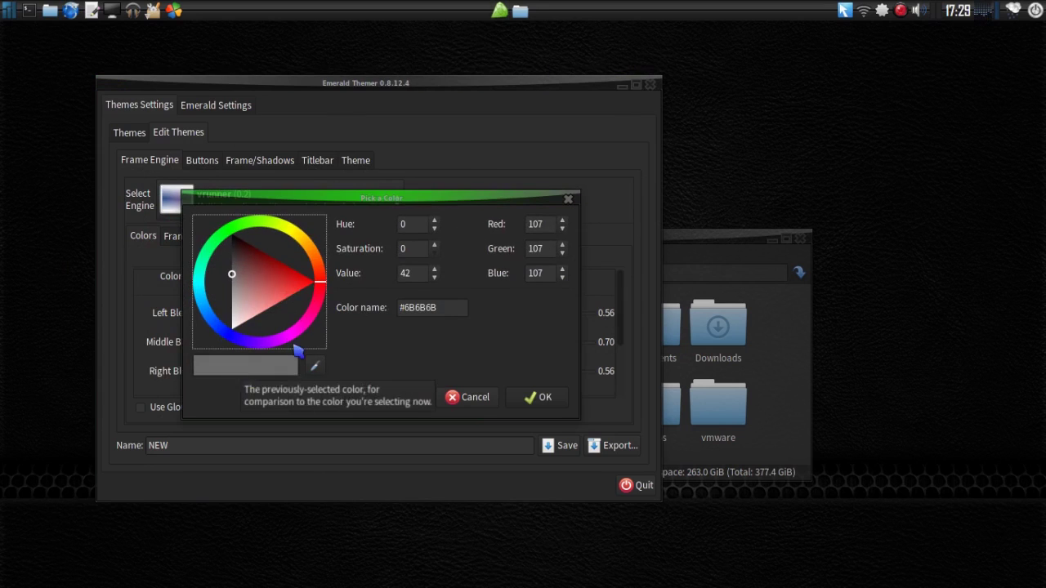
left_click(289, 284)
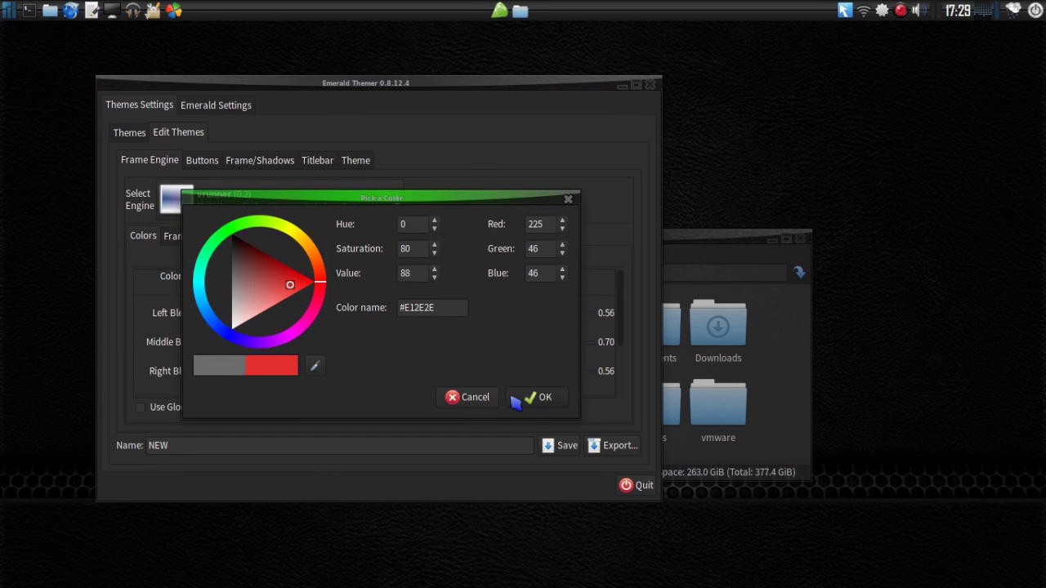
left_click(537, 398)
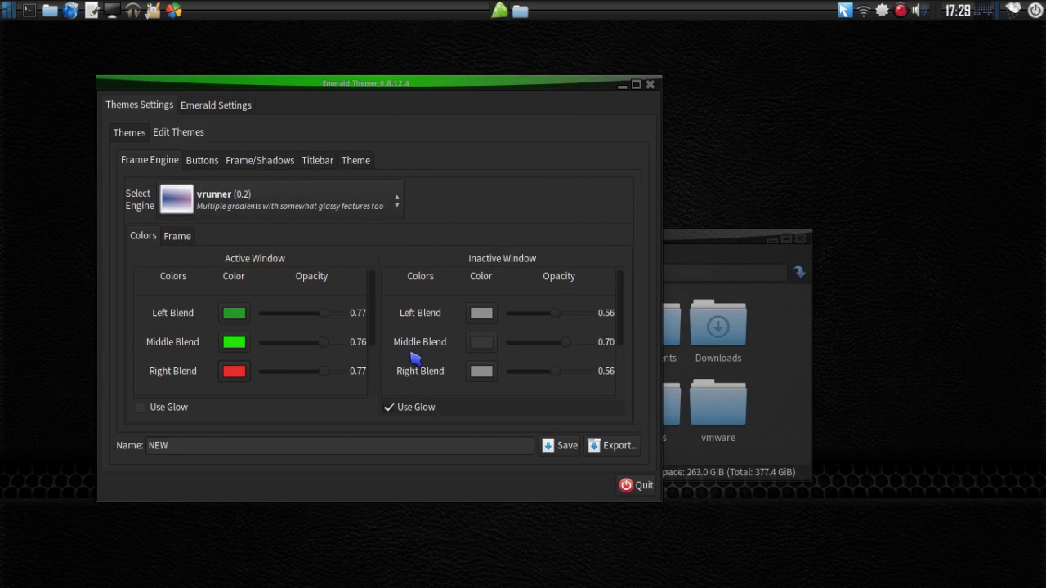
- Set the active window's Contrast (Alpha) to 0.80, then compare active and inactive title bars by switching focus with the file manager
mouse_move(377, 343)
left_mouse_down()
mouse_move(375, 367)
mouse_move(378, 356)
left_mouse_up()
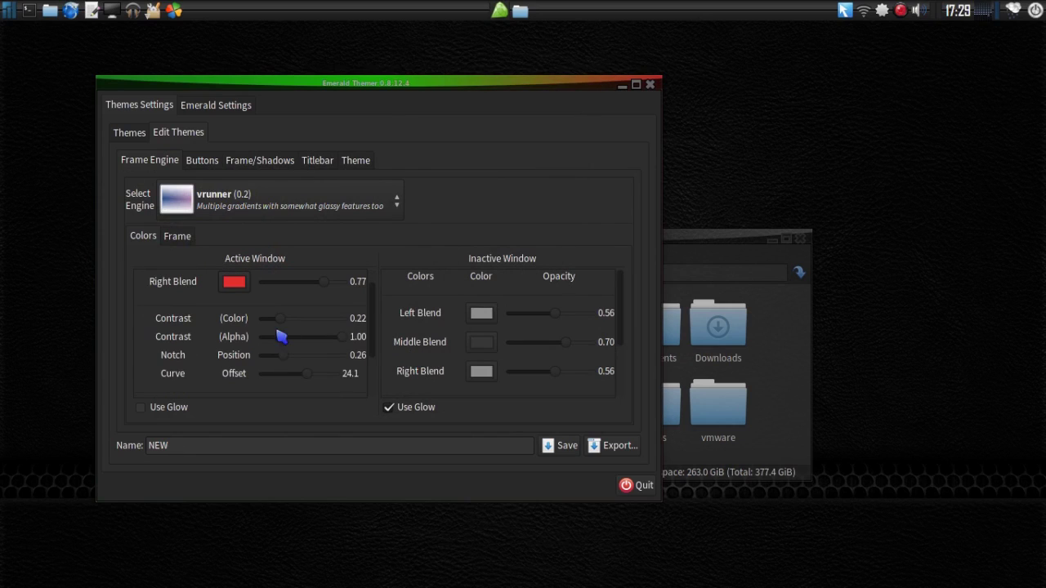
scroll(320, 347, "down", 1)
left_click(690, 245)
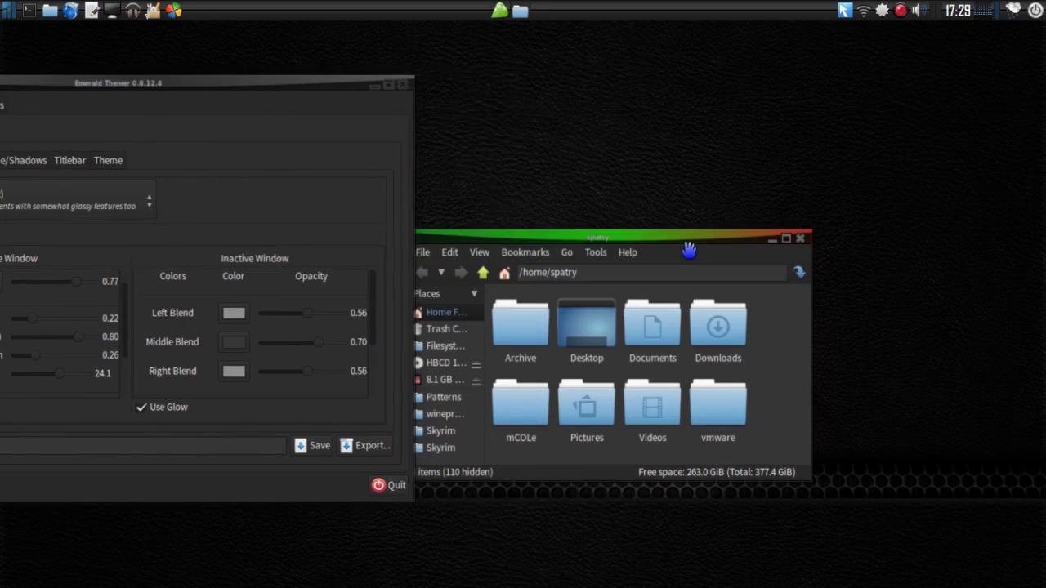
left_click(547, 82)
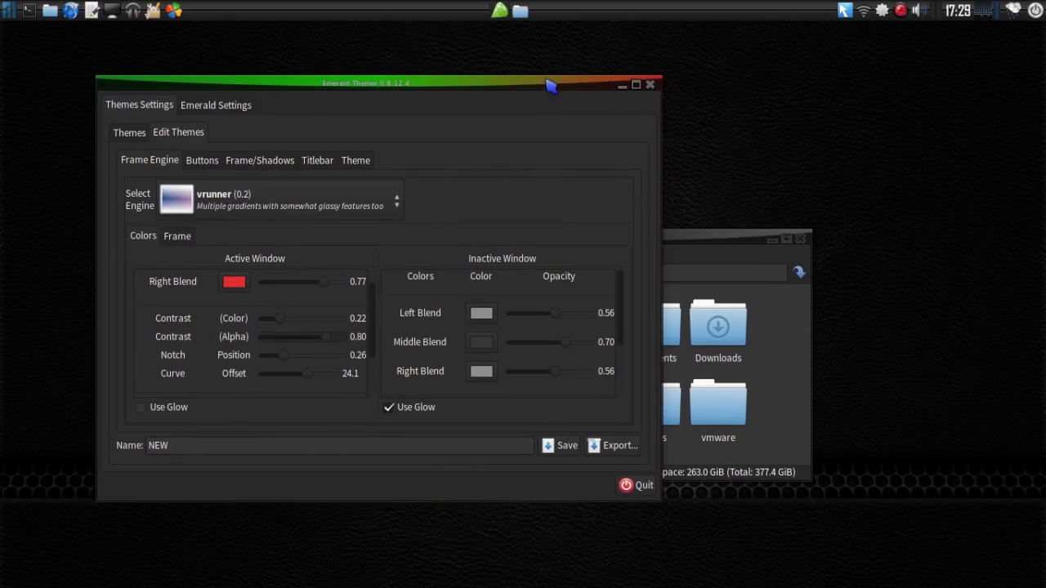
left_click(707, 240)
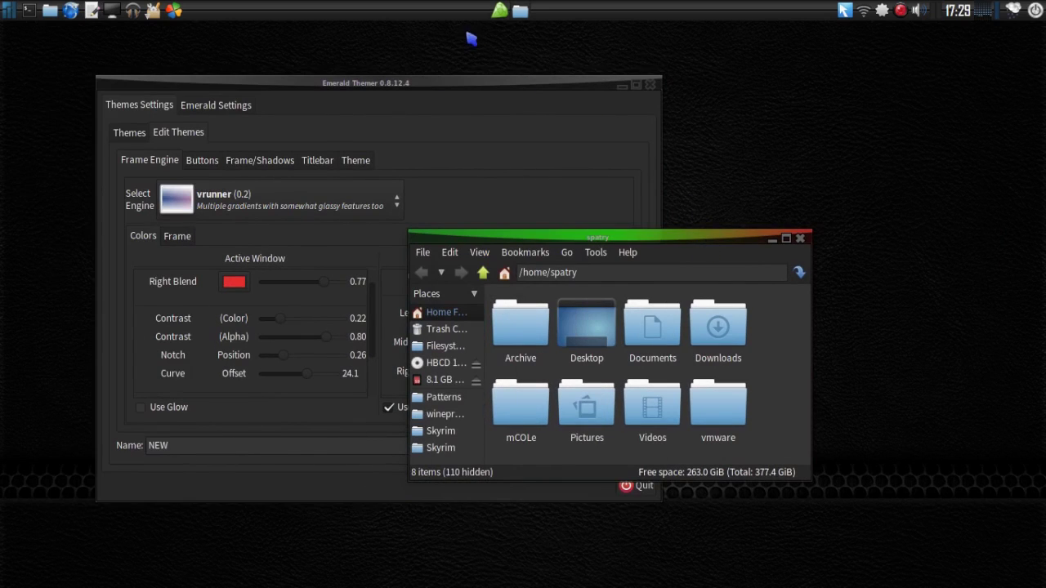
left_click(584, 160)
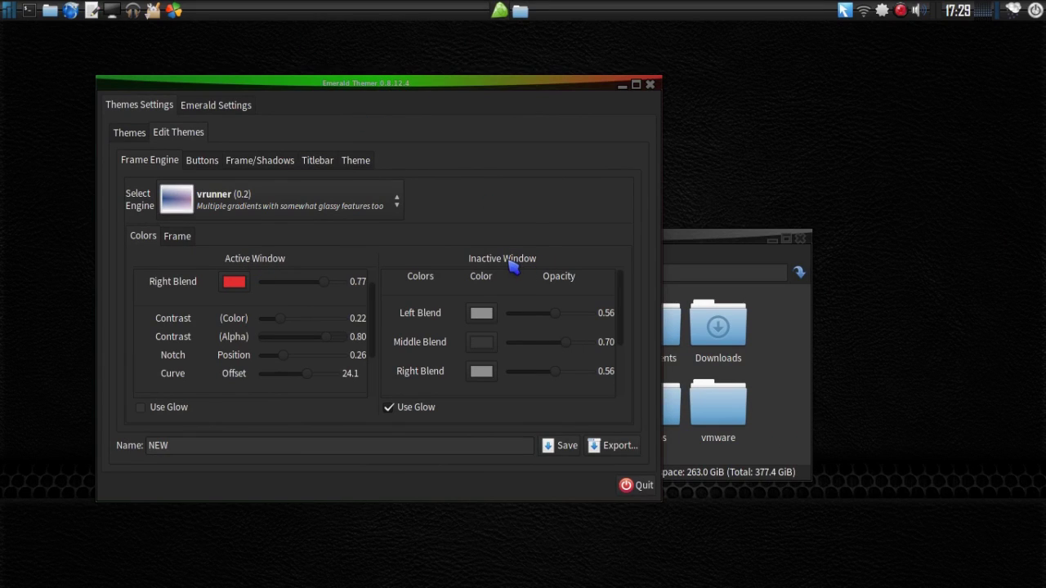
- Set the inactive window's Left Blend color to a medium blue with hue 204
left_click(486, 319)
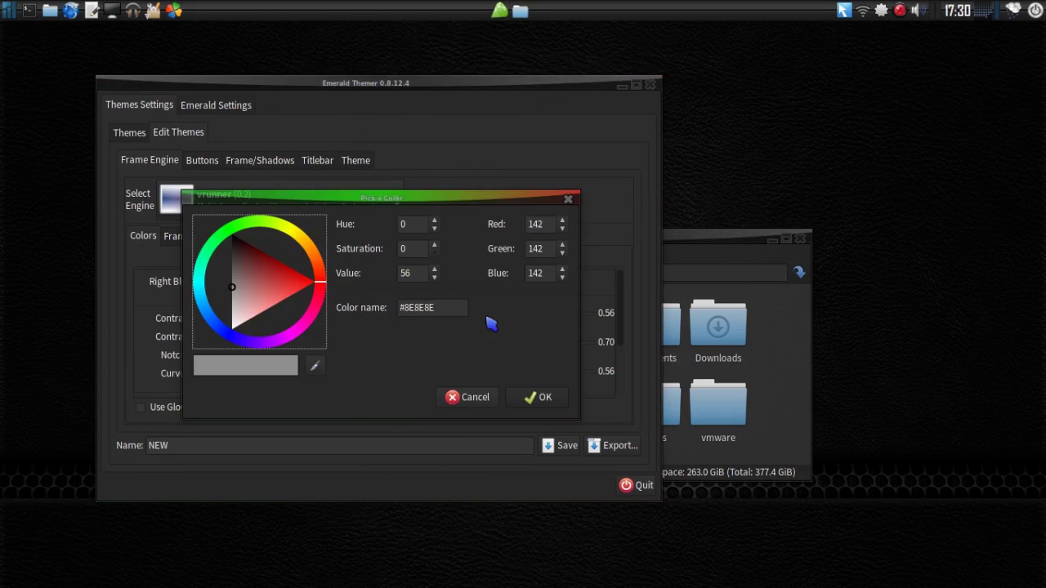
left_click(207, 309)
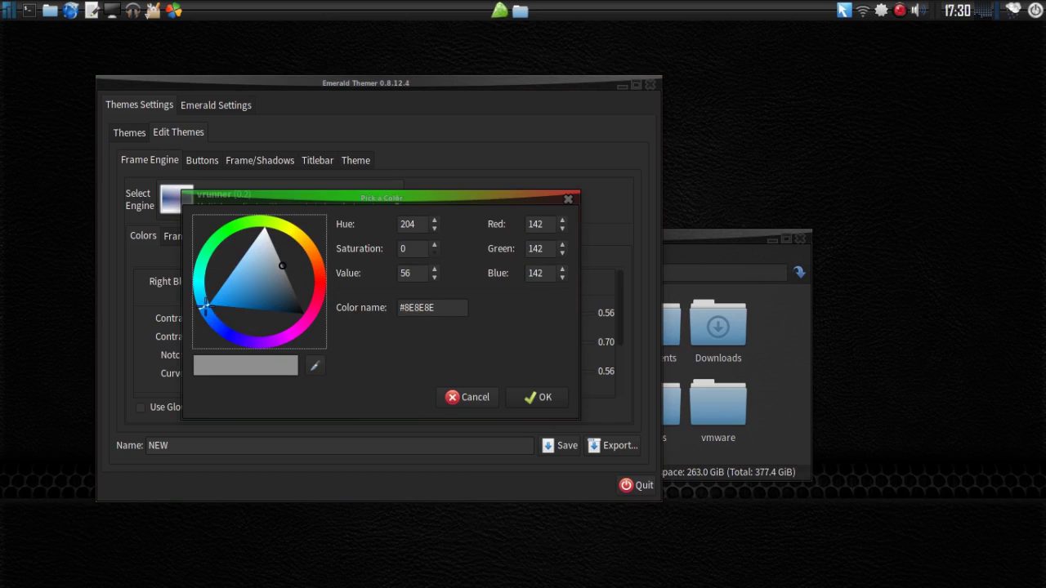
left_click(247, 299)
left_click(535, 400)
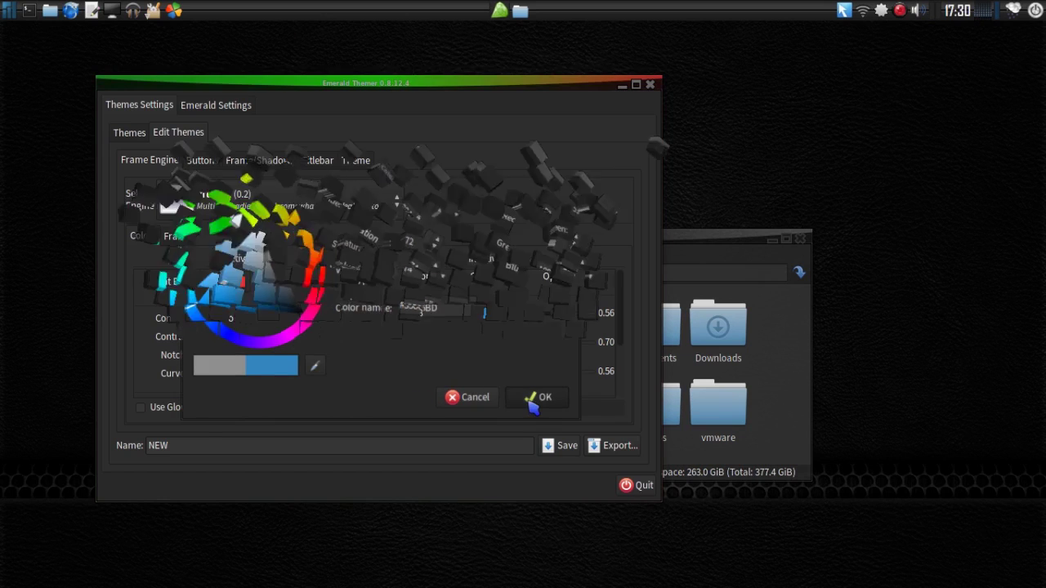
- Set the inactive window's Middle Blend color to a darker blue with hue 209
left_click(486, 343)
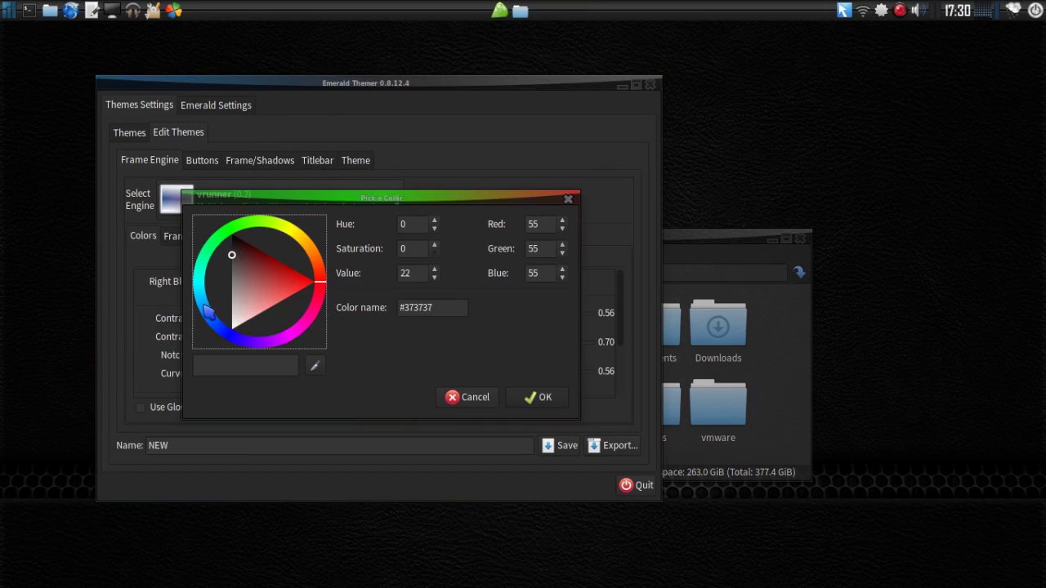
left_click(205, 309)
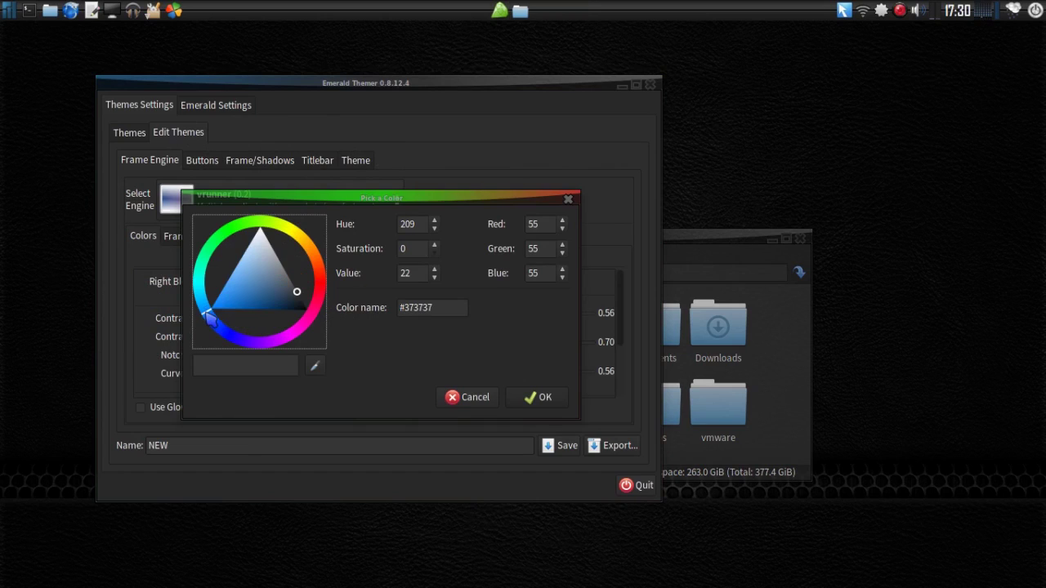
left_click(273, 308)
left_click(534, 398)
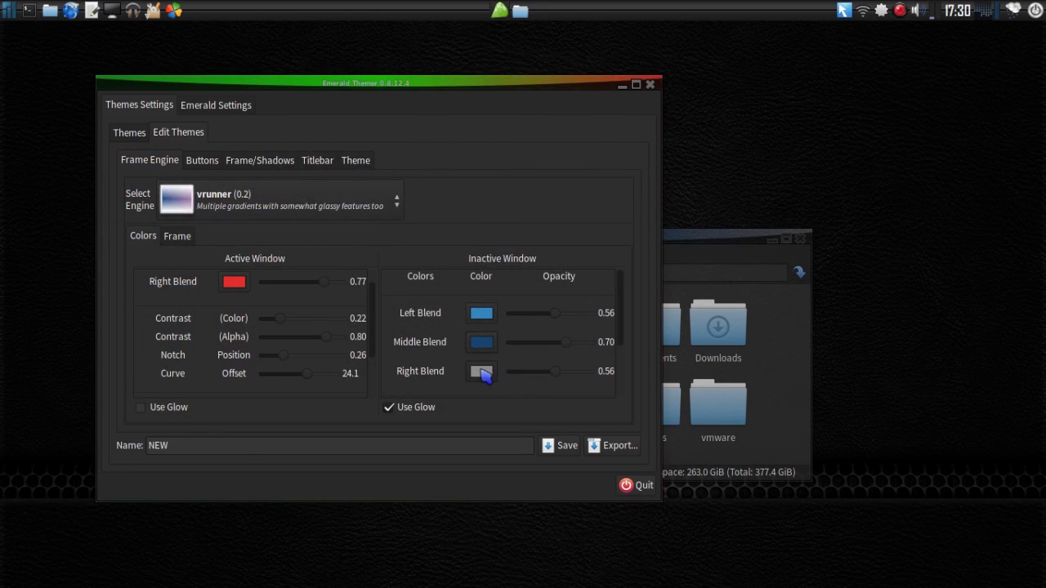
- Set the inactive window's Right Blend color to dark navy #17213F
left_click(481, 372)
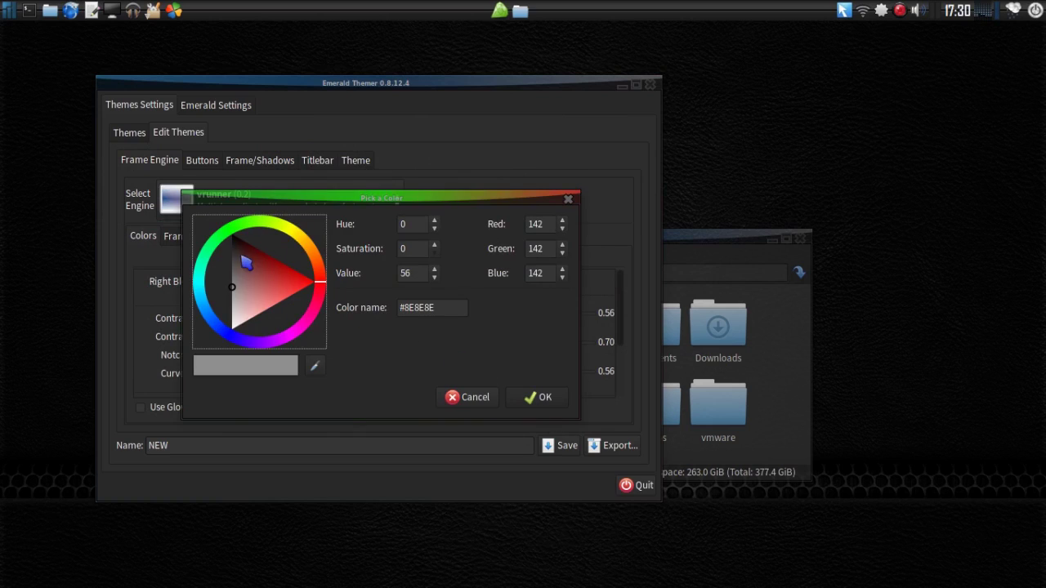
left_click(246, 262)
left_click(245, 251)
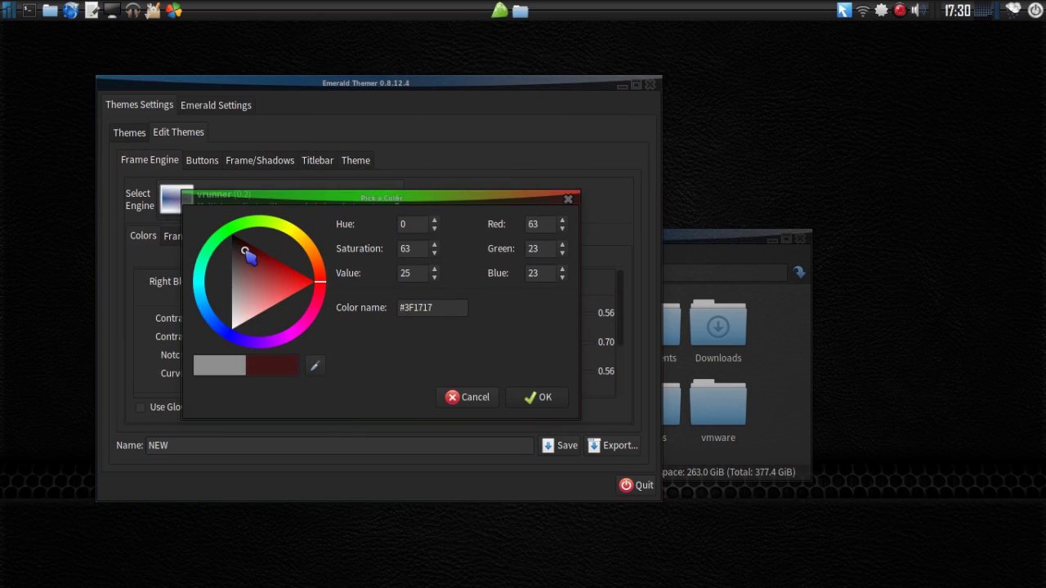
left_click(218, 326)
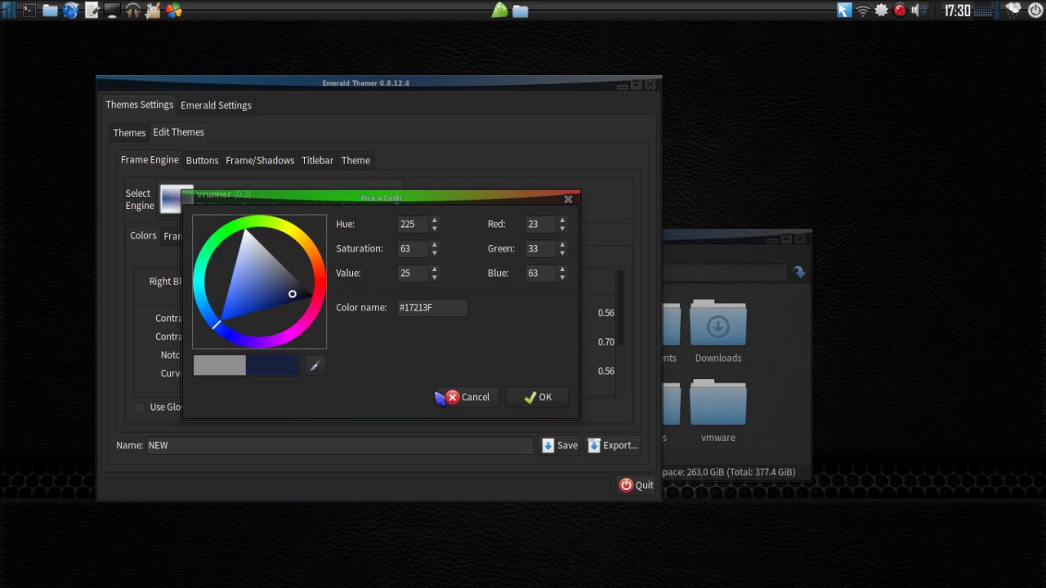
left_click(539, 397)
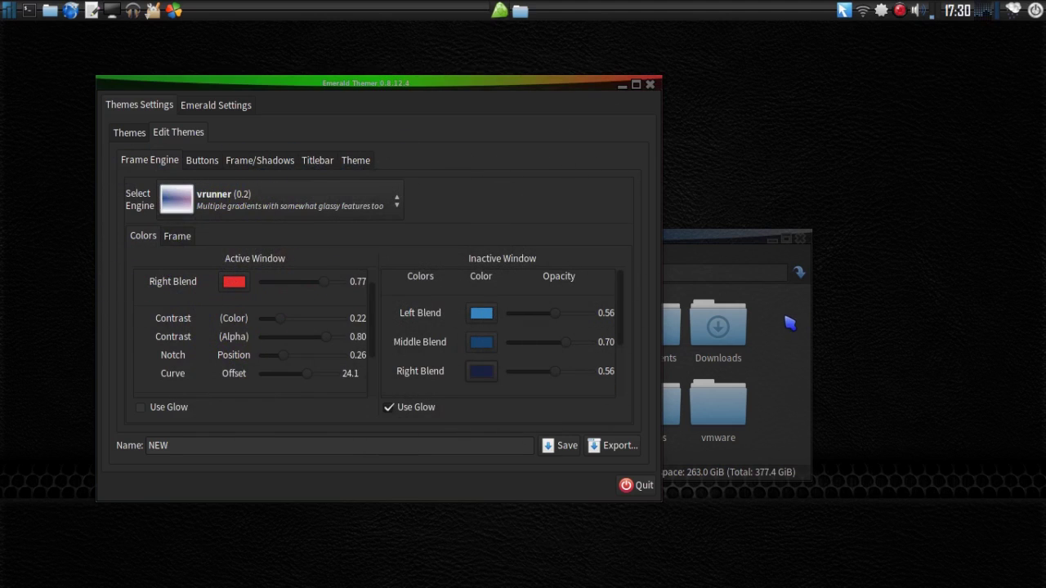
- Switch focus between the file manager and the theme editor to compare their borders, and look over the available frame engines
left_click(789, 323)
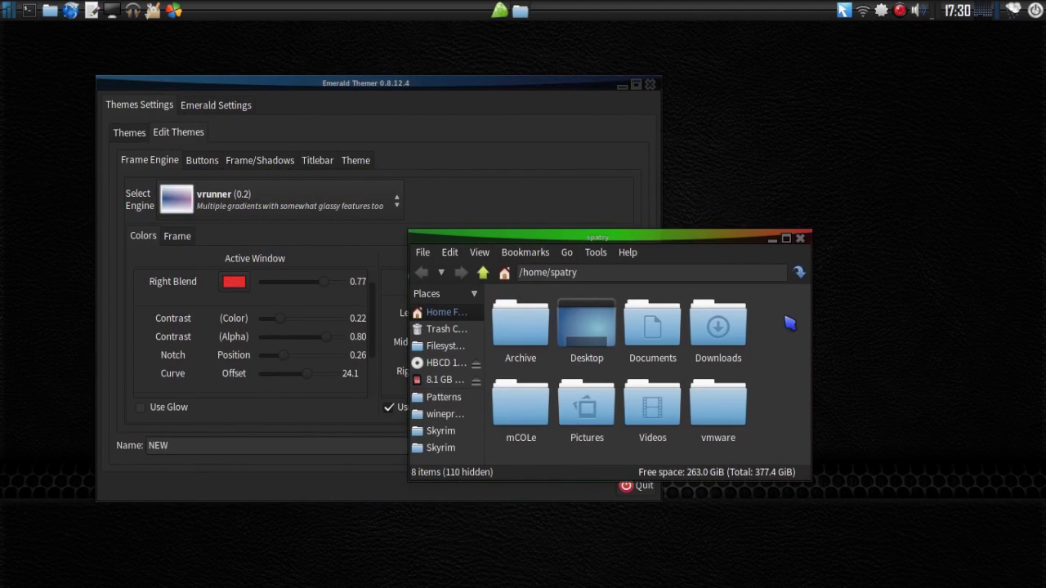
left_click(464, 160)
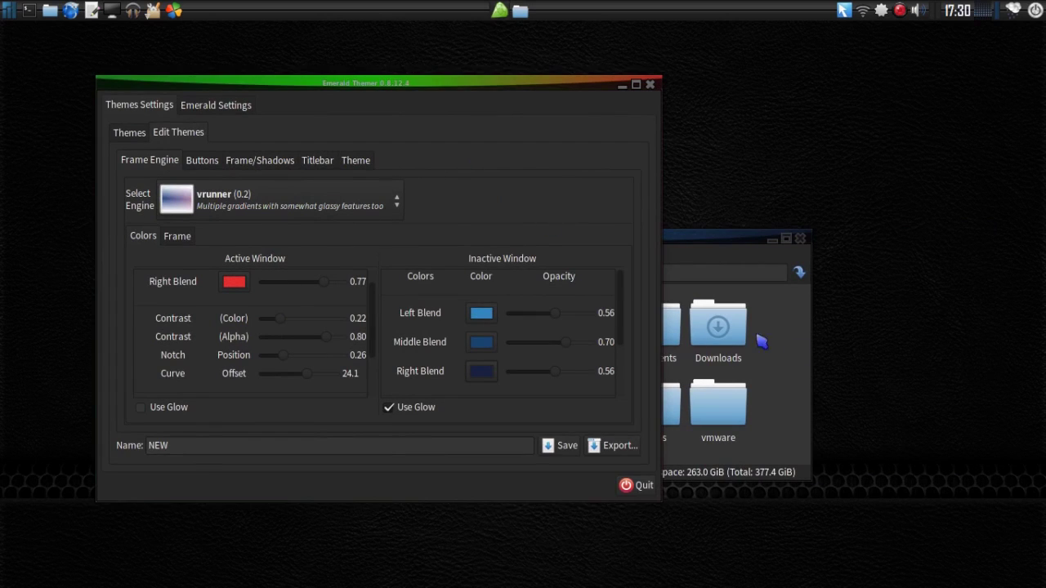
left_click(804, 367)
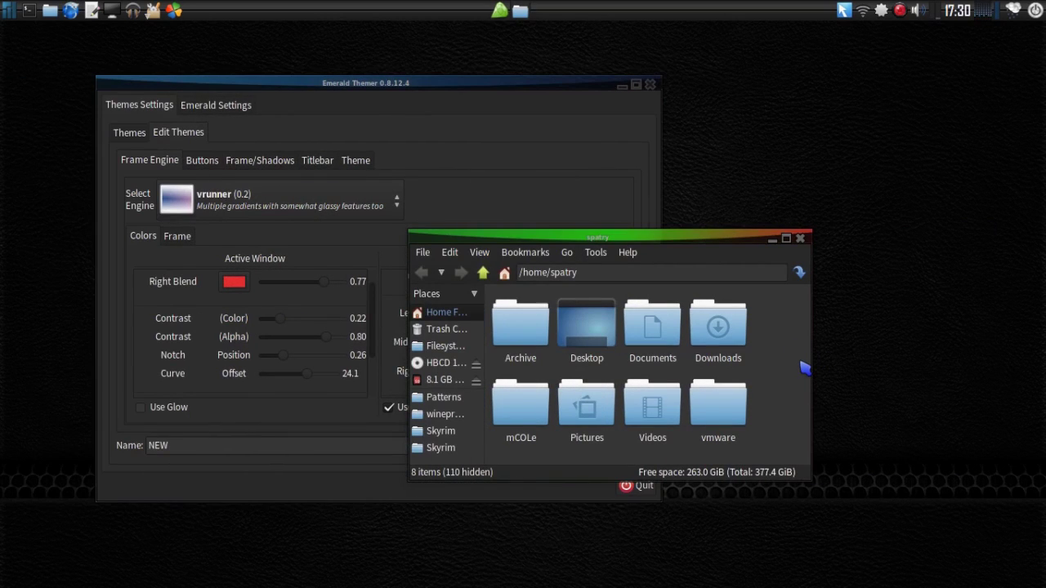
left_click(493, 192)
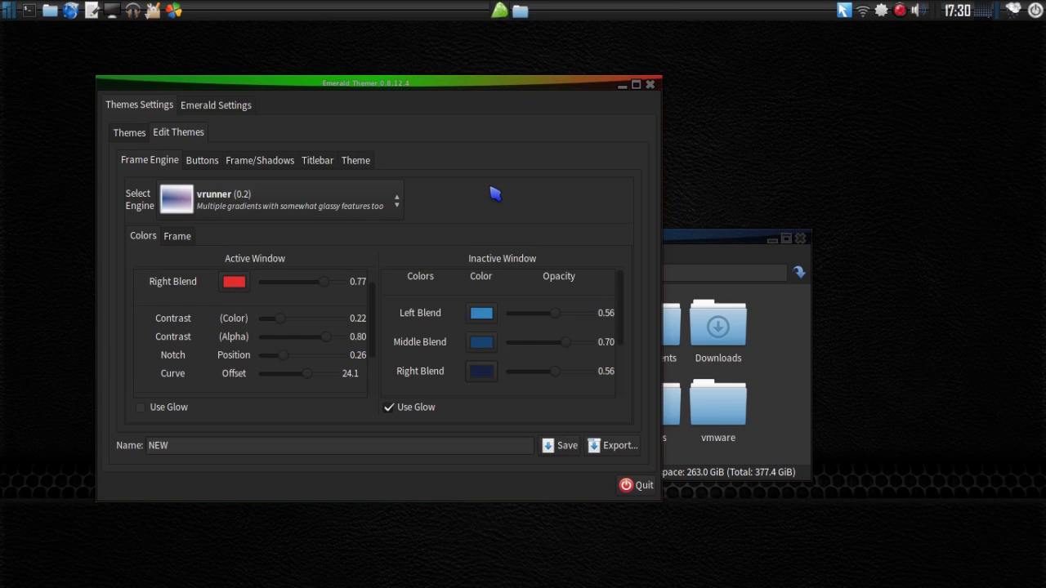
left_click(354, 200)
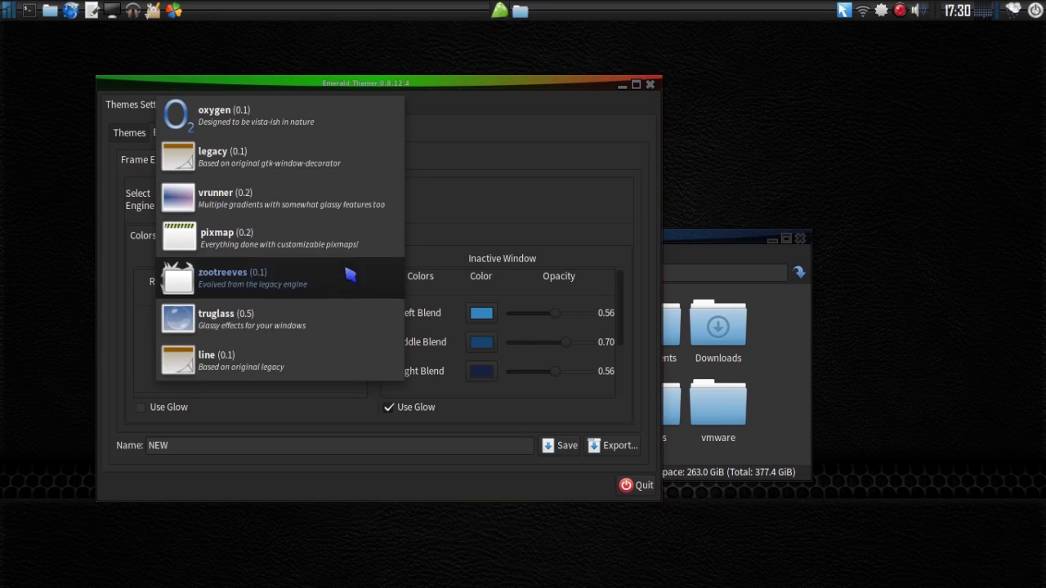
left_click(550, 203)
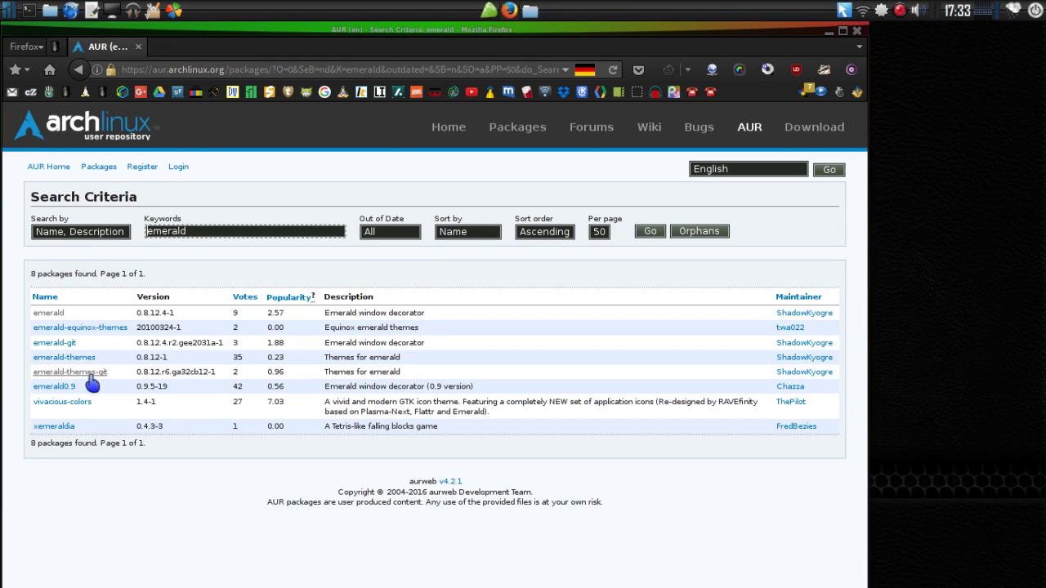
- Bring Emerald Themer and the file manager in front of the AUR page and alternate focus to examine their borders over a light background
left_click(490, 11)
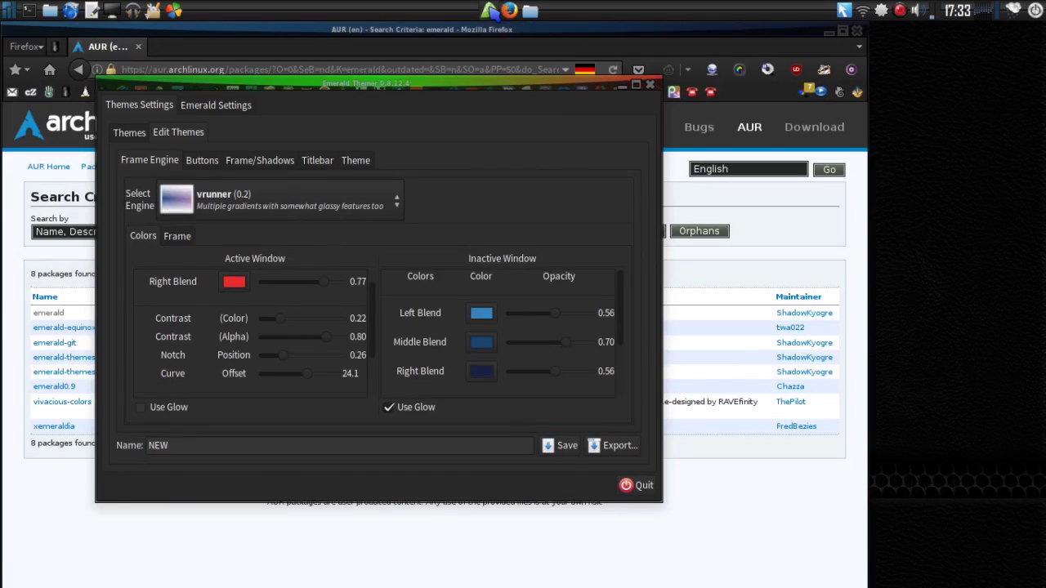
left_click(531, 11)
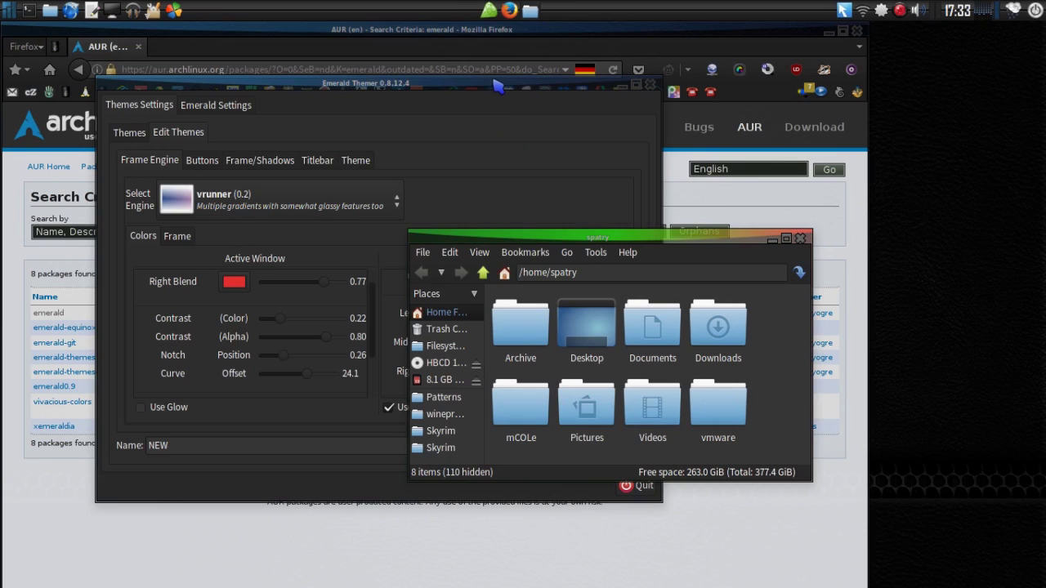
left_click_drag(498, 87, 507, 106)
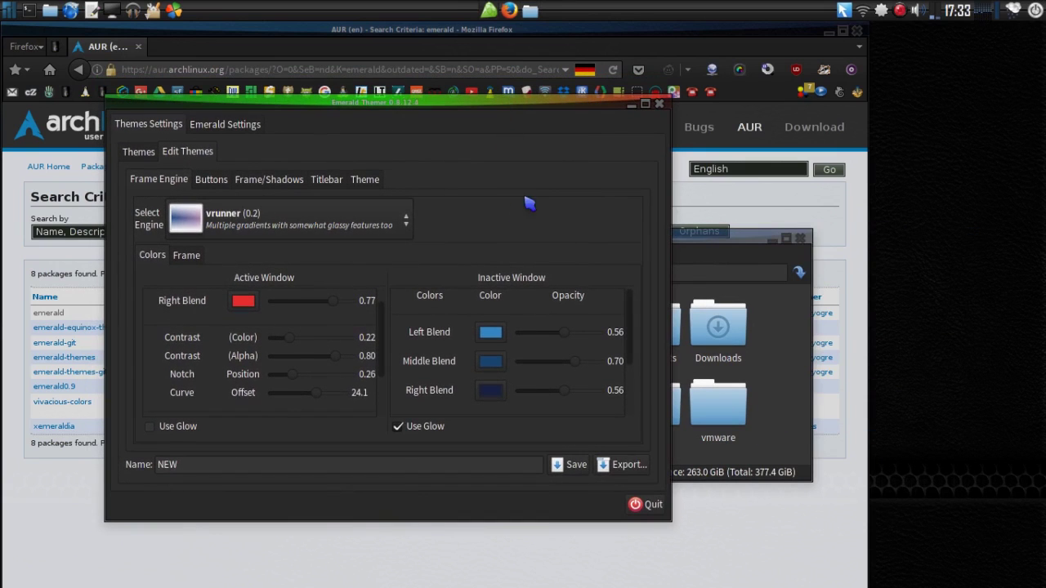
left_click(707, 250)
mouse_move(488, 11)
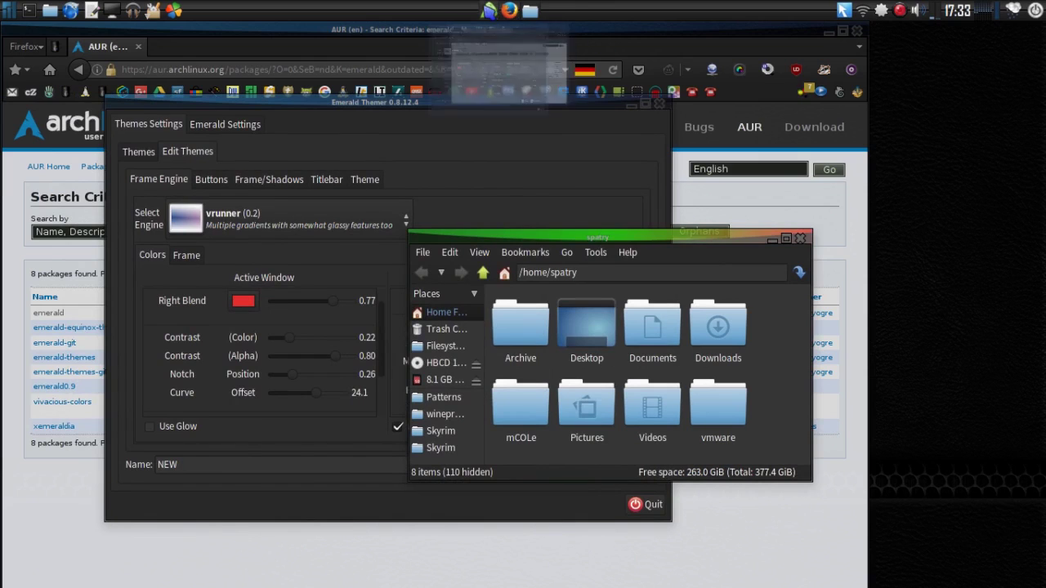